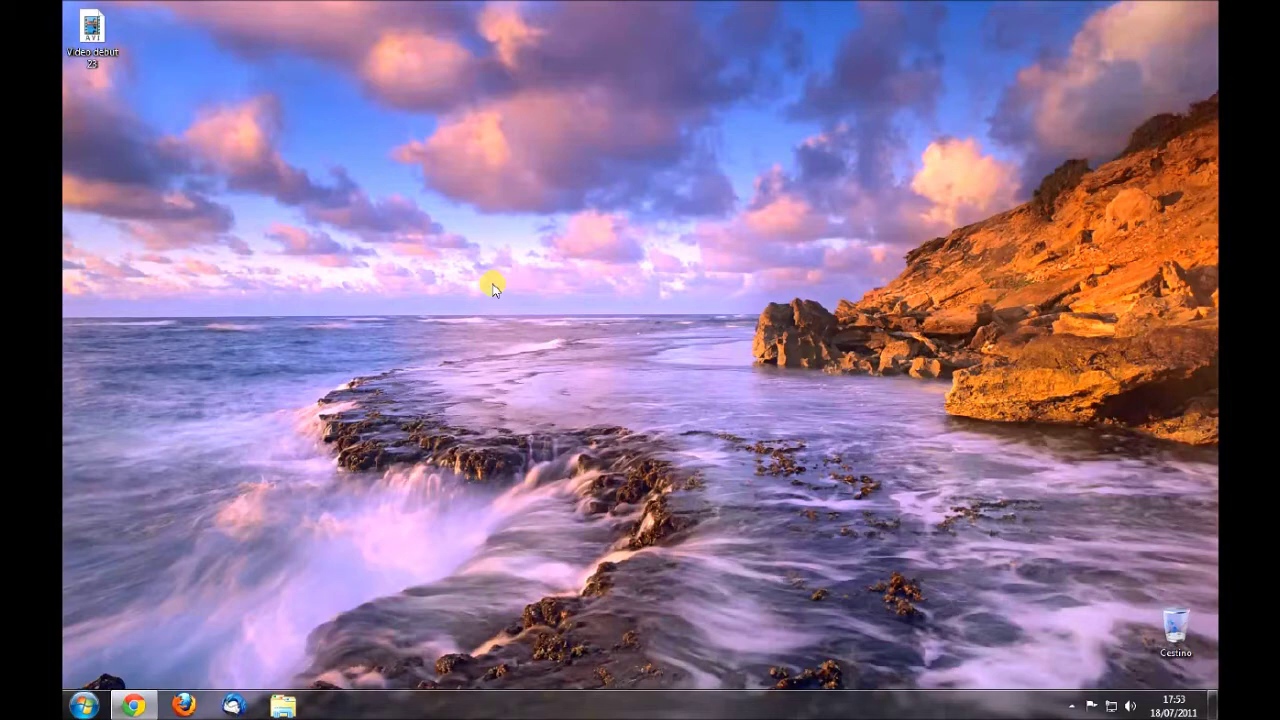
Step: Open Chrome, search Google for "teamspeak 3" and open the TeamSpeak 3 page on teamspeak.com
{"action": "left_click", "coordinate": [133, 706]}
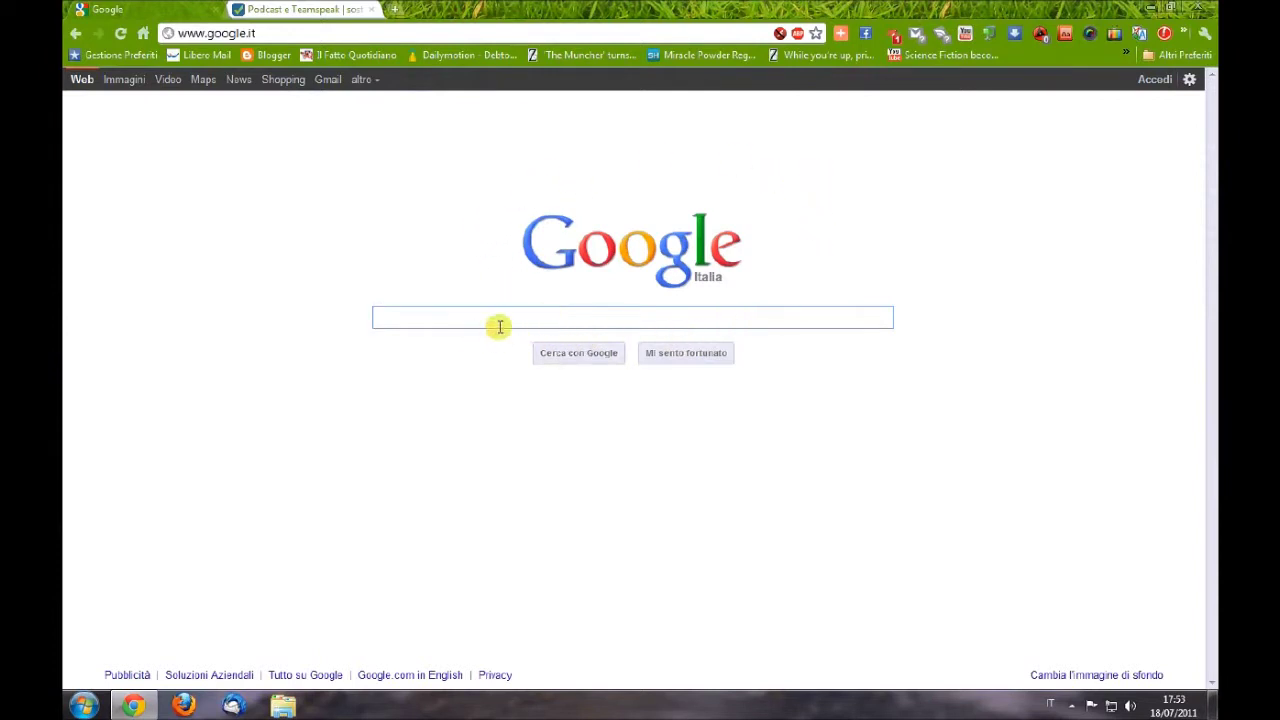
{"action": "type", "text": "te"}
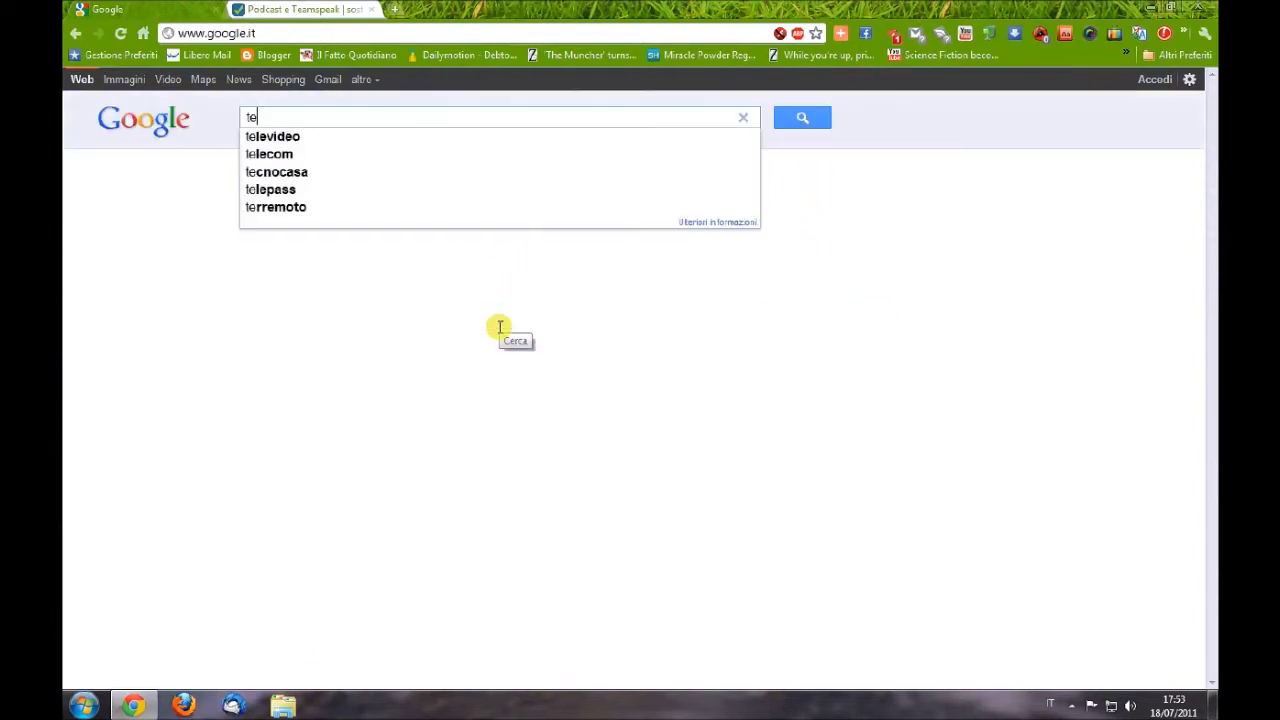
{"action": "type", "text": "ams"}
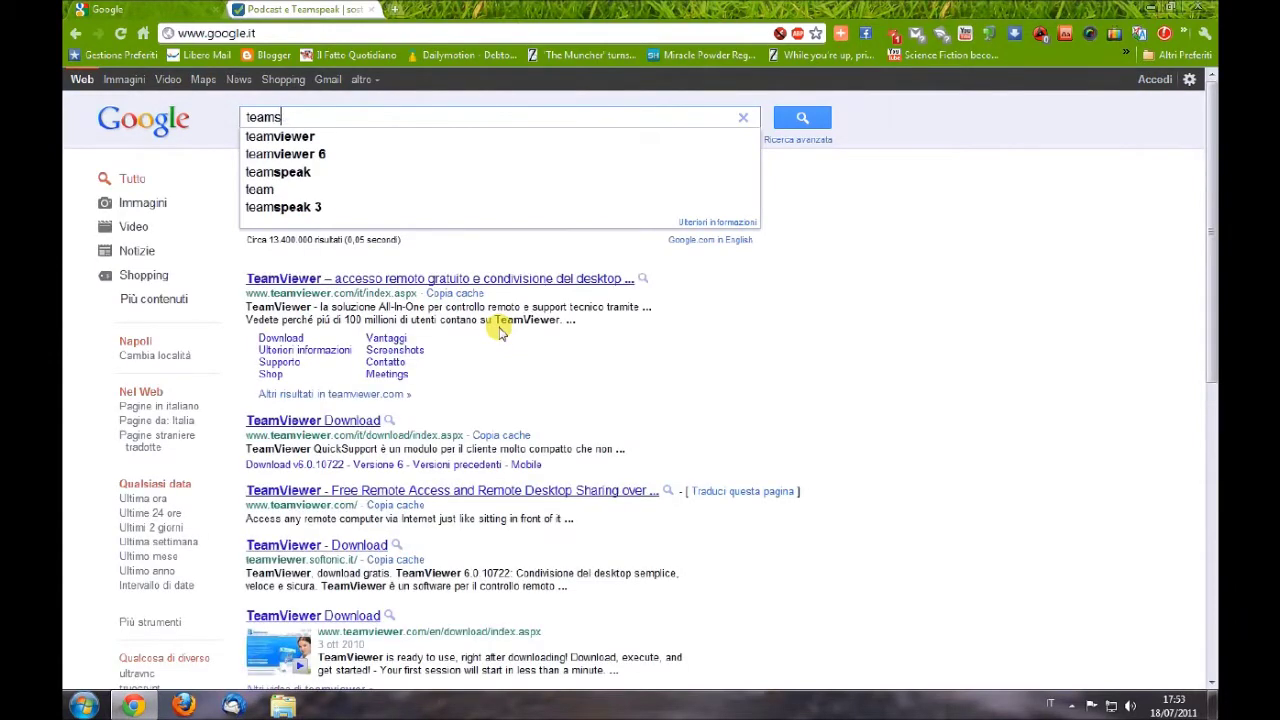
{"action": "type", "text": "peak"}
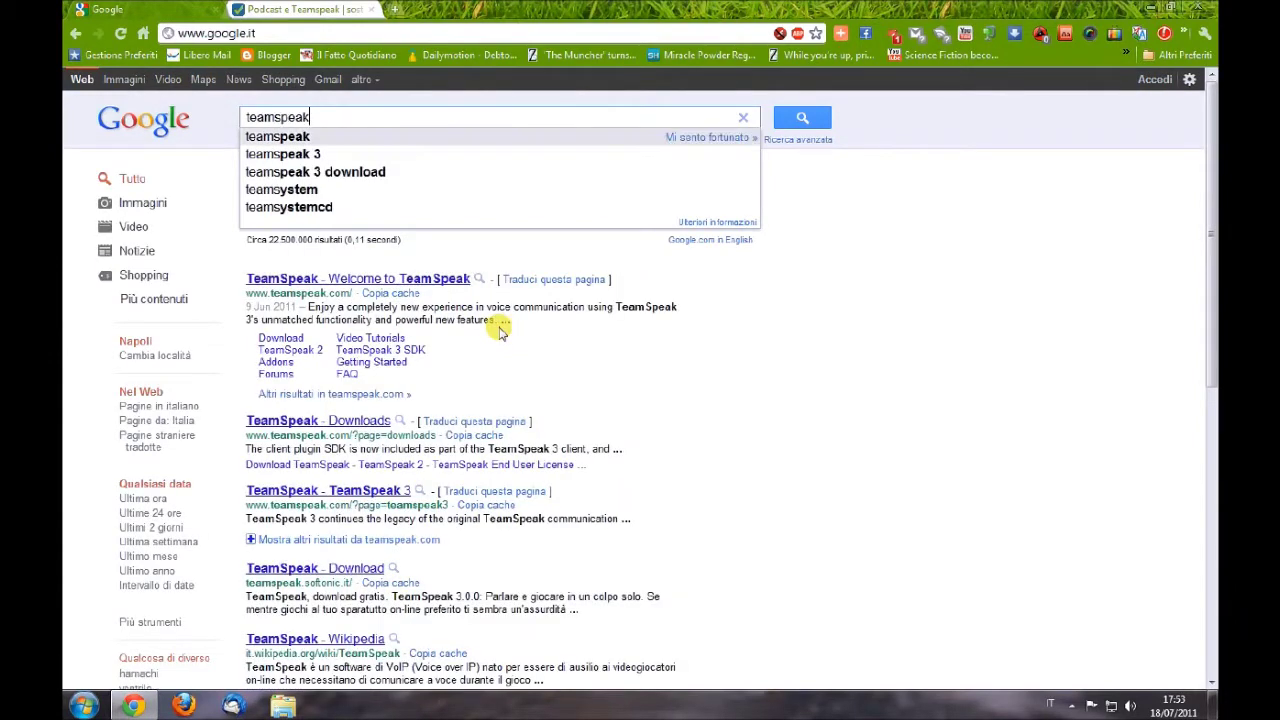
{"action": "key", "text": "Down"}
{"action": "key", "text": "Return"}
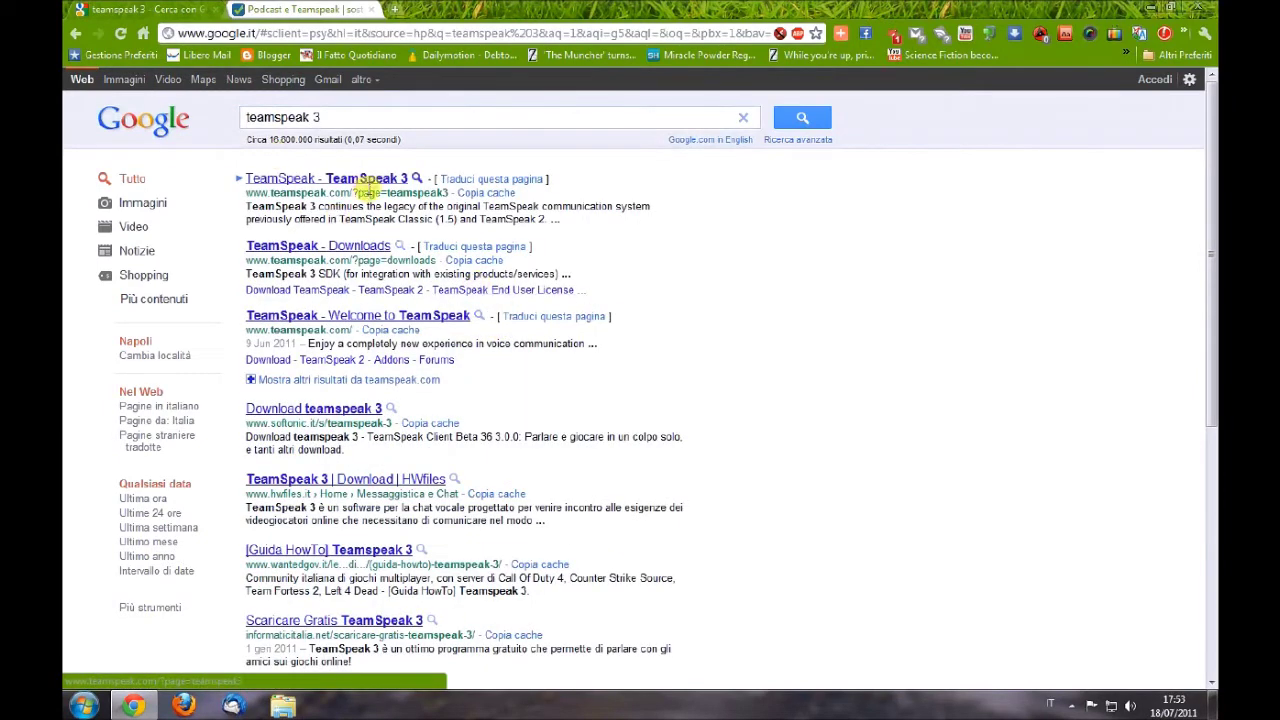
{"action": "left_click", "coordinate": [357, 180]}
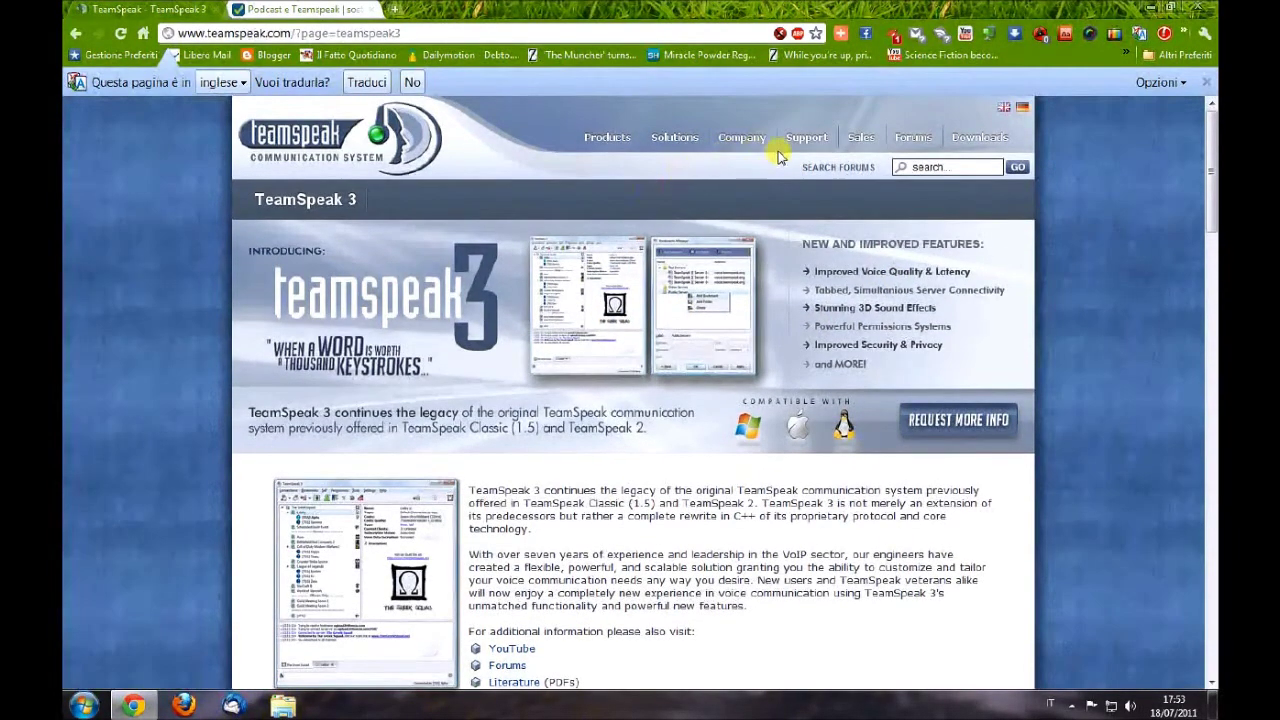
Step: Open the TeamSpeak 3 downloads page and look through the versions offered for each operating system
{"action": "mouse_move", "coordinate": [978, 140]}
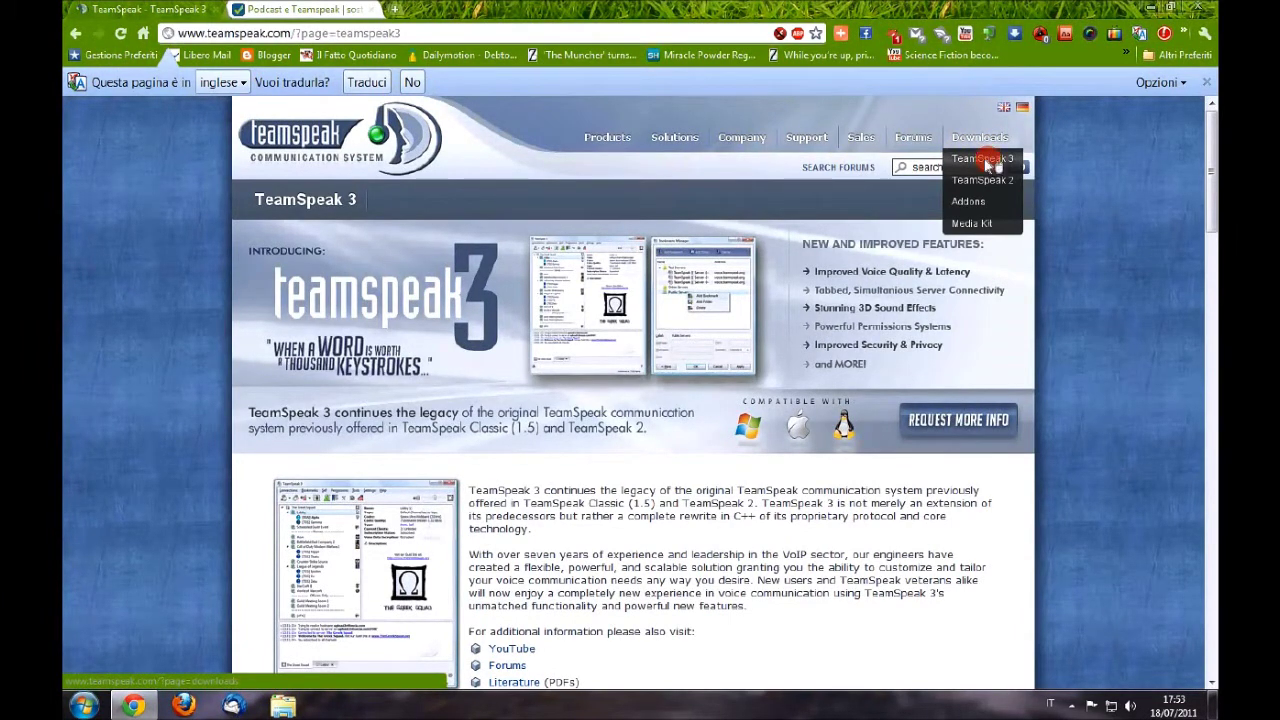
{"action": "left_click", "coordinate": [990, 165]}
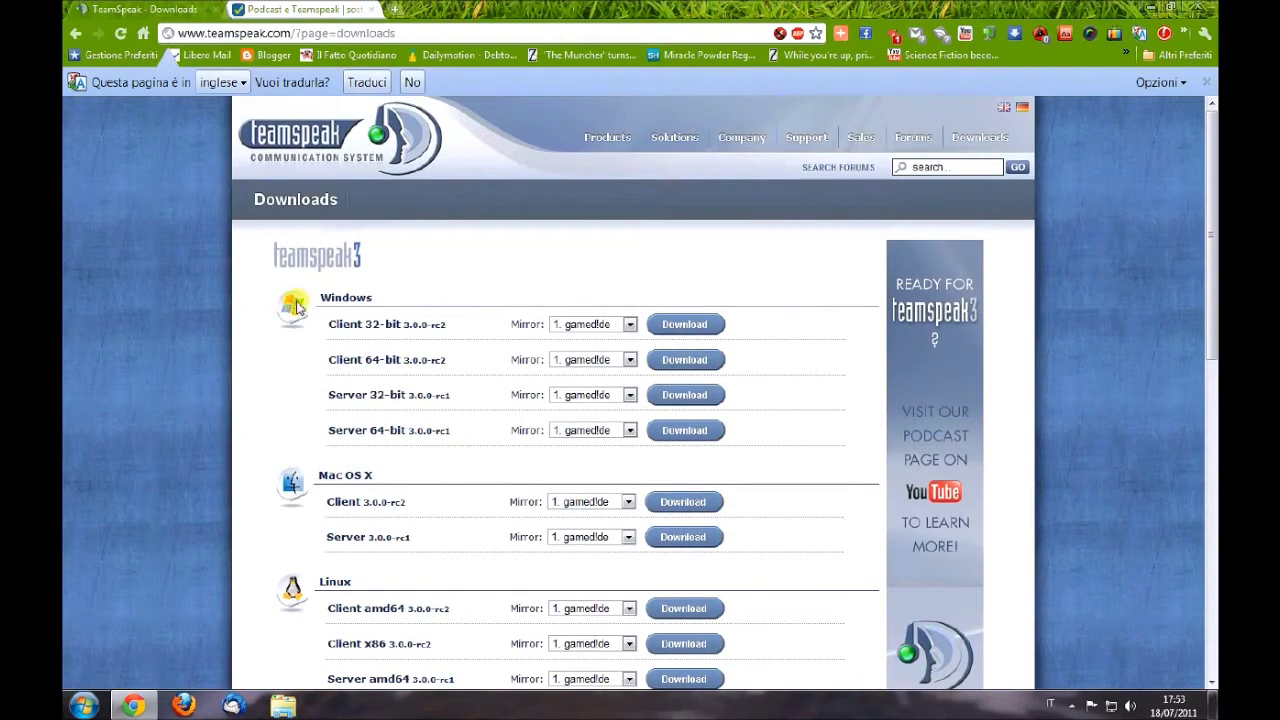
{"action": "scroll", "coordinate": [283, 457], "scroll_direction": "down", "scroll_amount": 3}
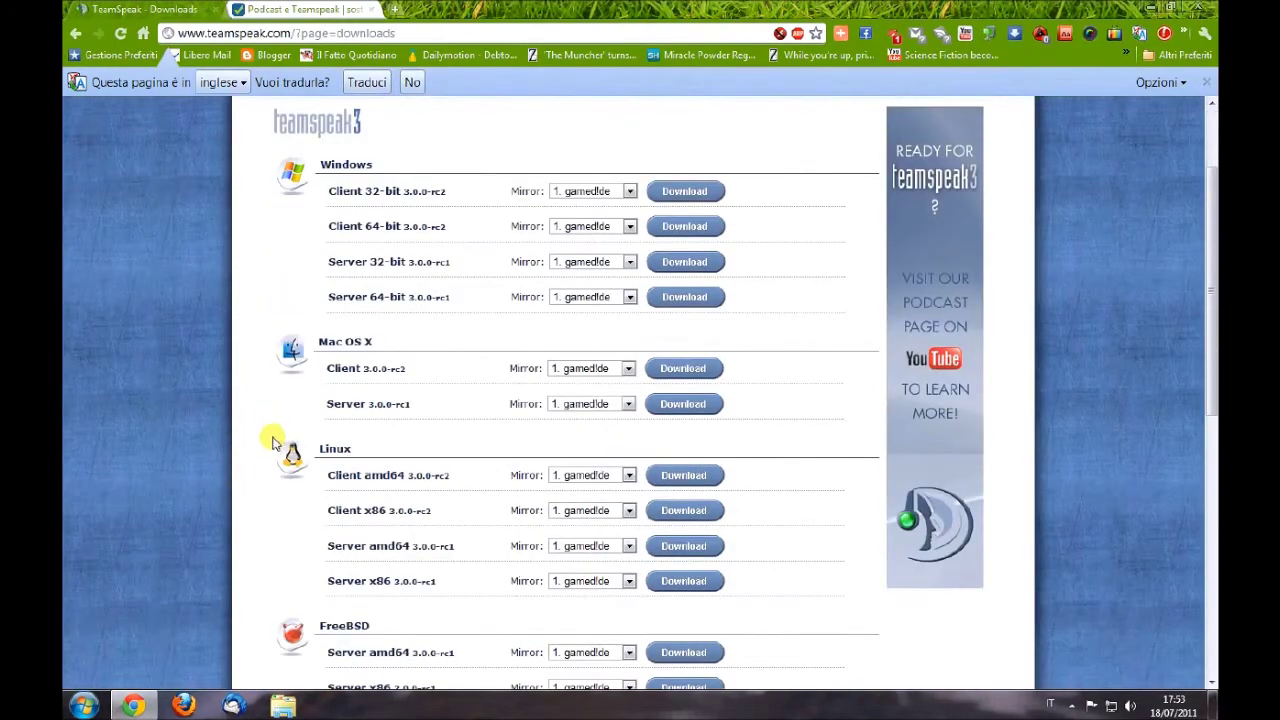
{"action": "scroll", "coordinate": [275, 445], "scroll_direction": "down", "scroll_amount": 4}
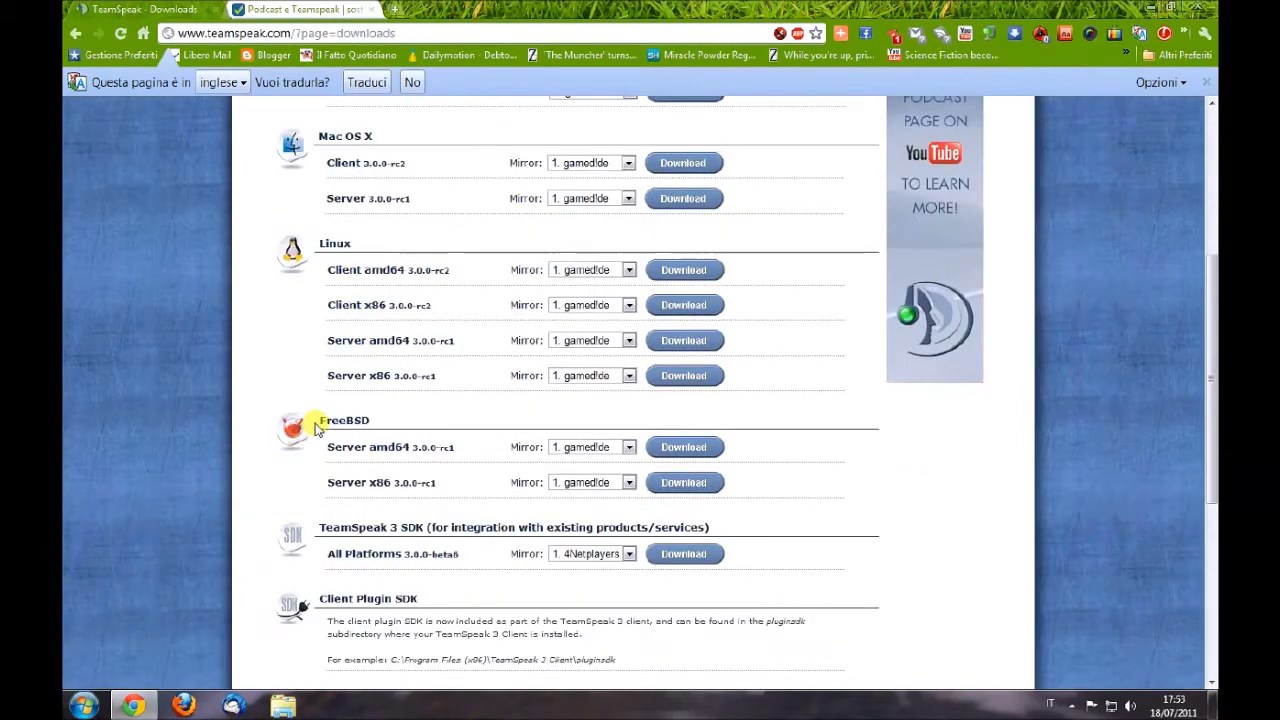
{"action": "scroll", "coordinate": [270, 430], "scroll_direction": "up", "scroll_amount": 7}
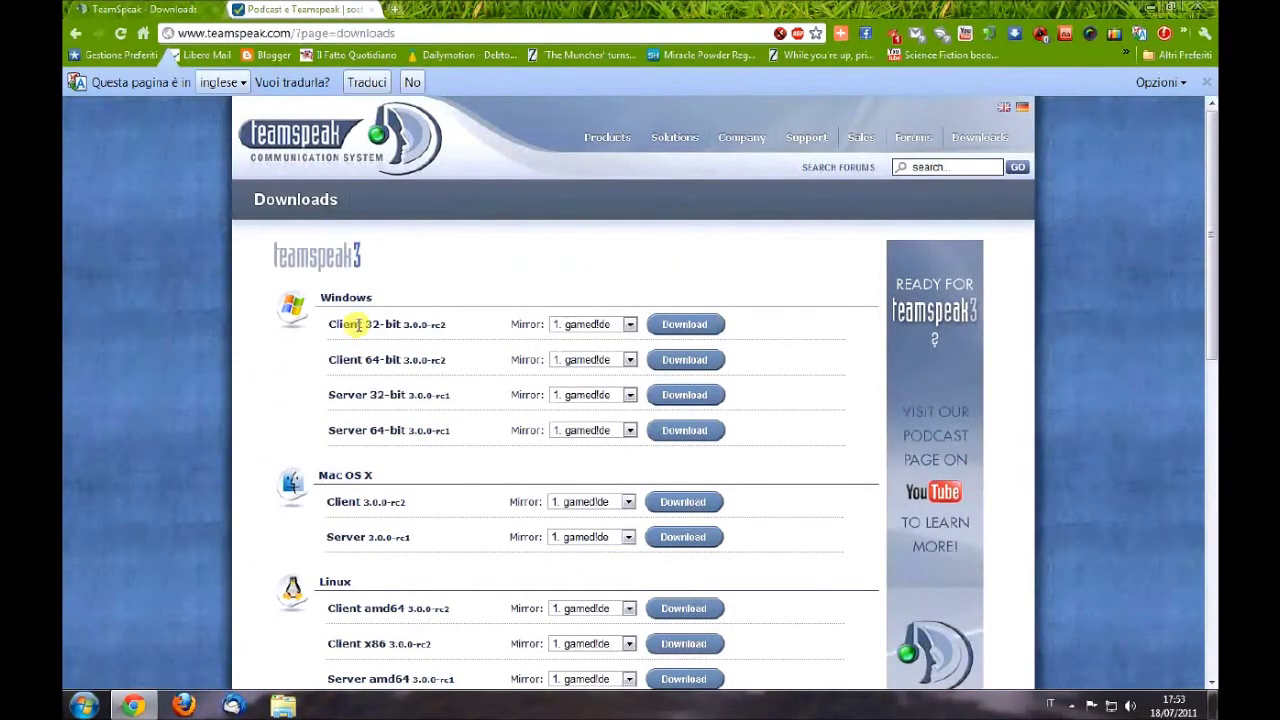
Step: Download the Windows Client 64-bit 3.0.0-rc2, agreeing to the End User License Agreement
{"action": "left_click_drag", "start_coordinate": [367, 324], "coordinate": [398, 360]}
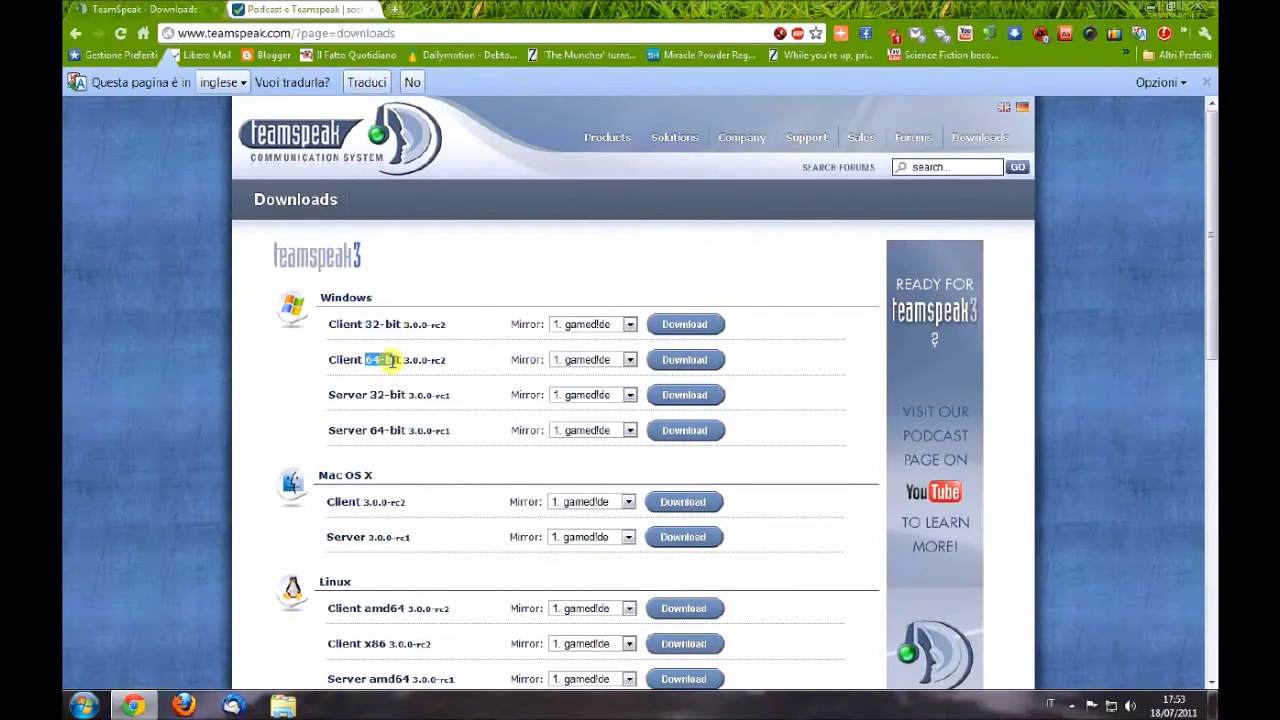
{"action": "left_click", "coordinate": [686, 361]}
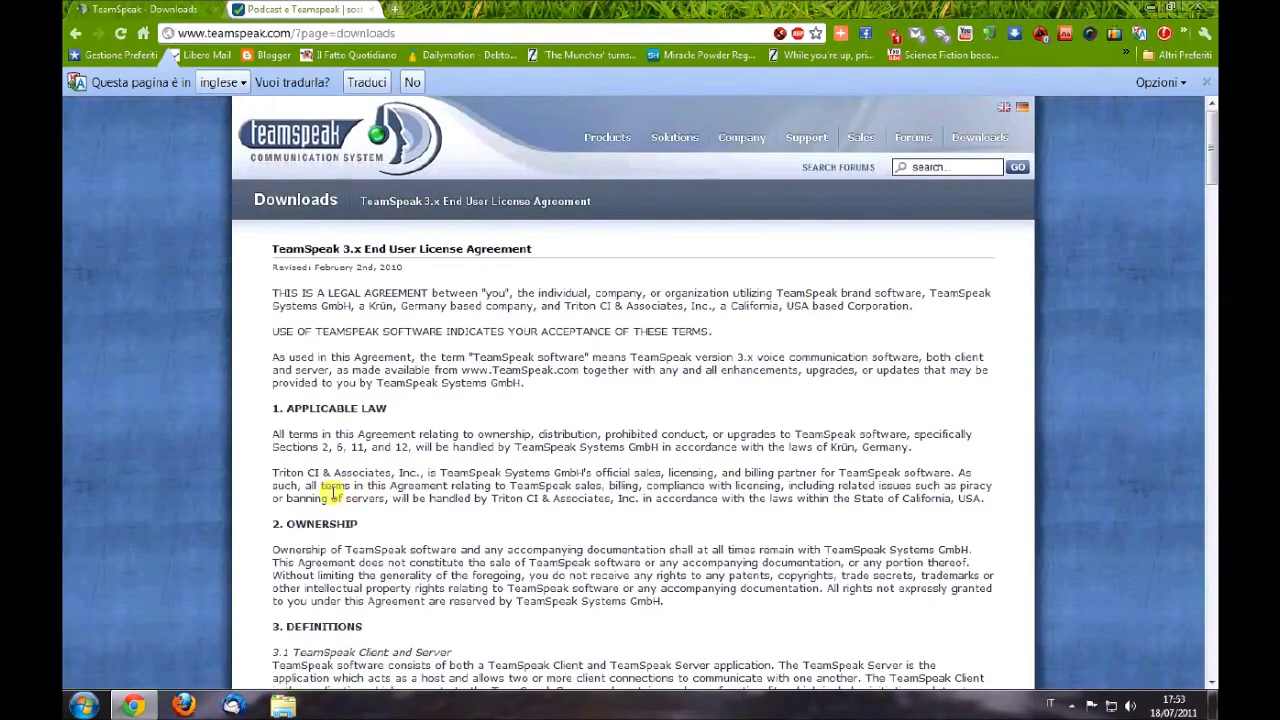
{"action": "scroll", "coordinate": [420, 430], "scroll_direction": "down", "scroll_amount": 4}
{"action": "scroll", "coordinate": [460, 300], "scroll_direction": "up", "scroll_amount": 4}
{"action": "scroll", "coordinate": [590, 270], "scroll_direction": "down", "scroll_amount": 15}
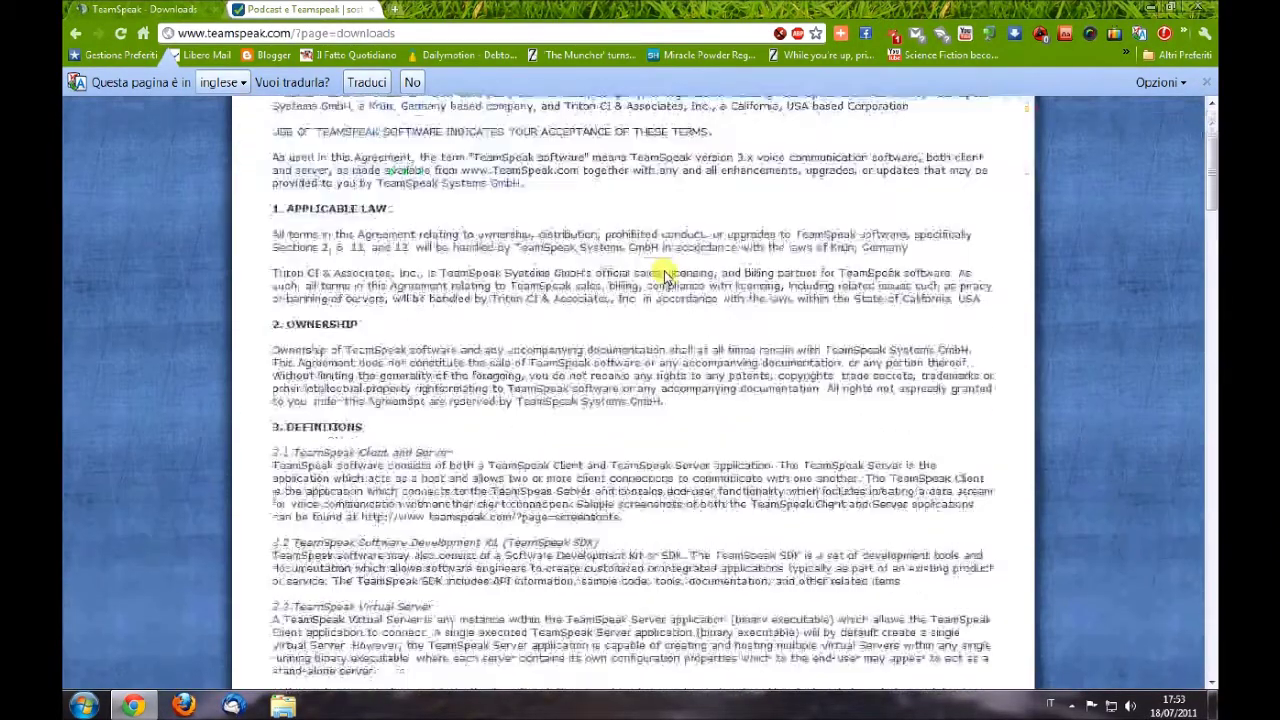
{"action": "scroll", "coordinate": [590, 270], "scroll_direction": "down", "scroll_amount": 15}
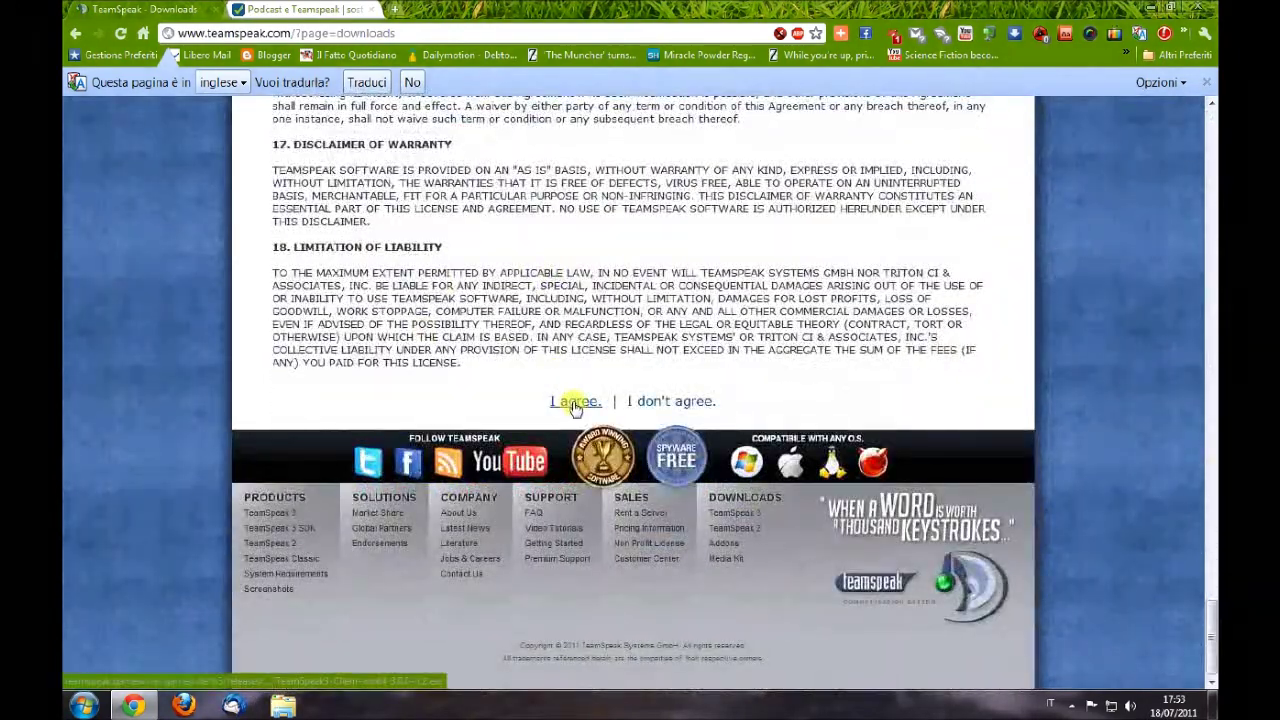
{"action": "left_click", "coordinate": [578, 400]}
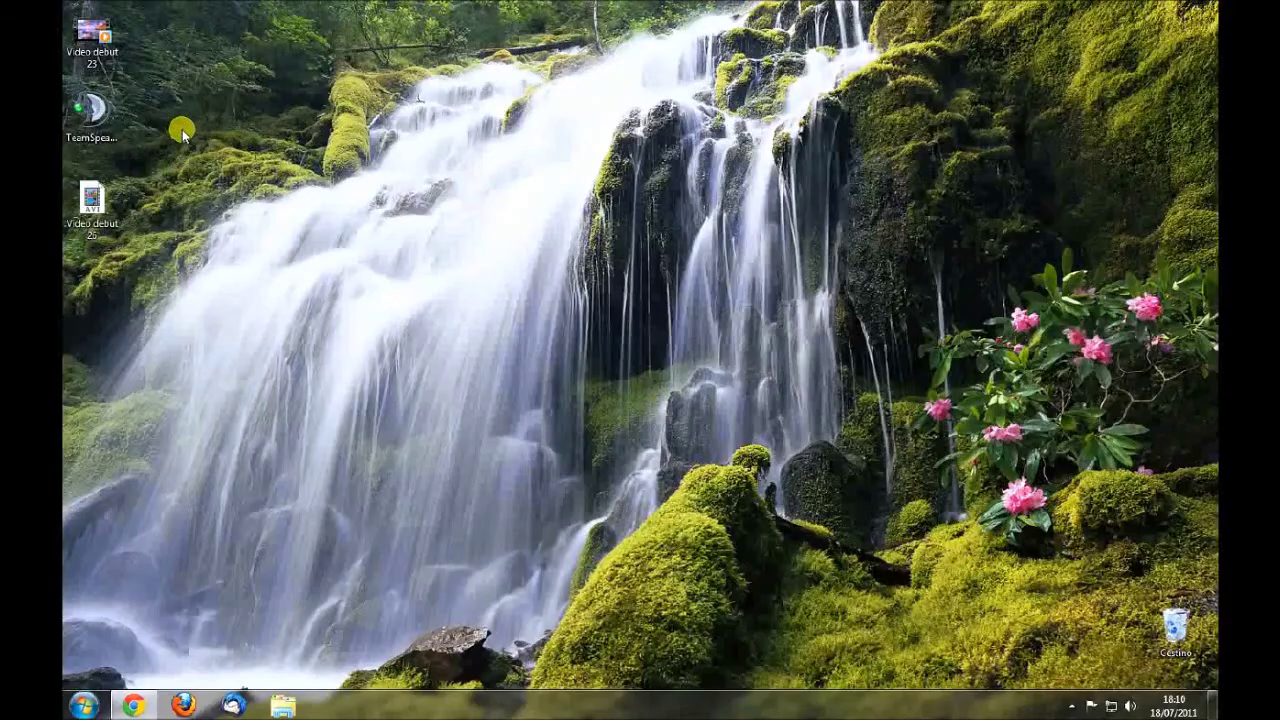
Step: Move the TeamSpeak 3 client installer to the middle of the desktop, run it as administrator and advance to the user choice
{"action": "left_click_drag", "start_coordinate": [88, 108], "coordinate": [640, 316]}
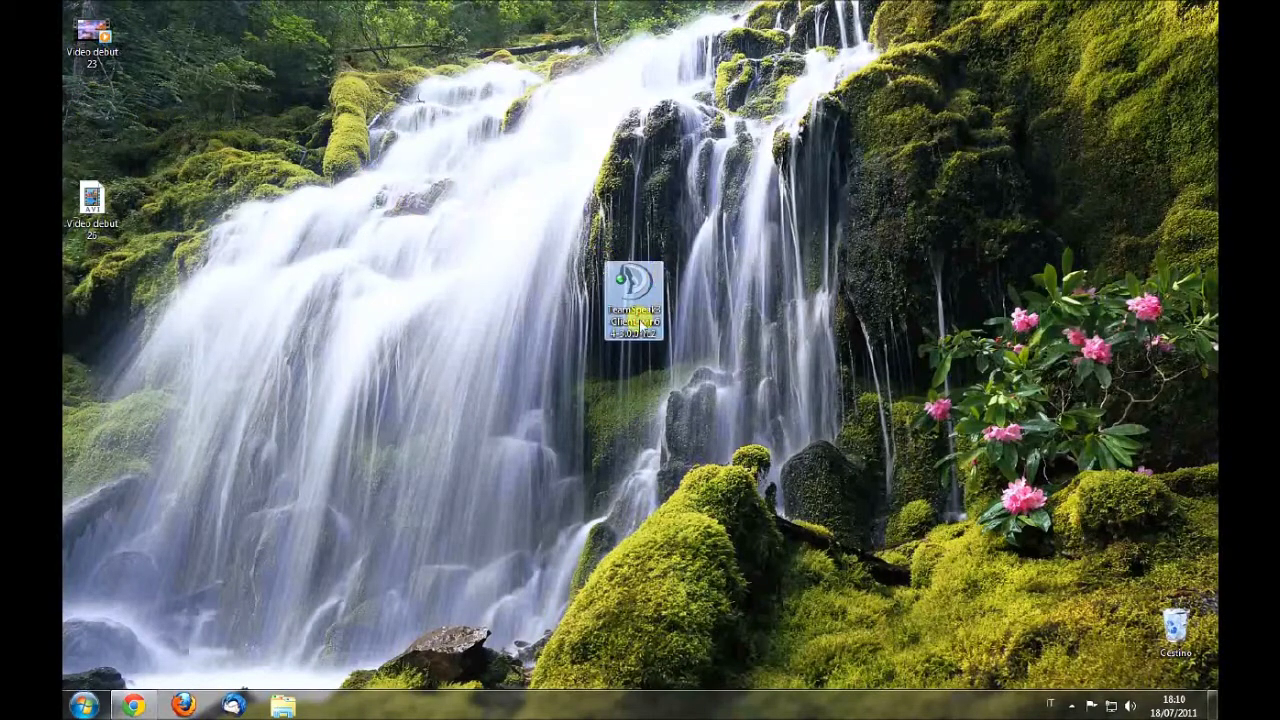
{"action": "right_click", "coordinate": [636, 283]}
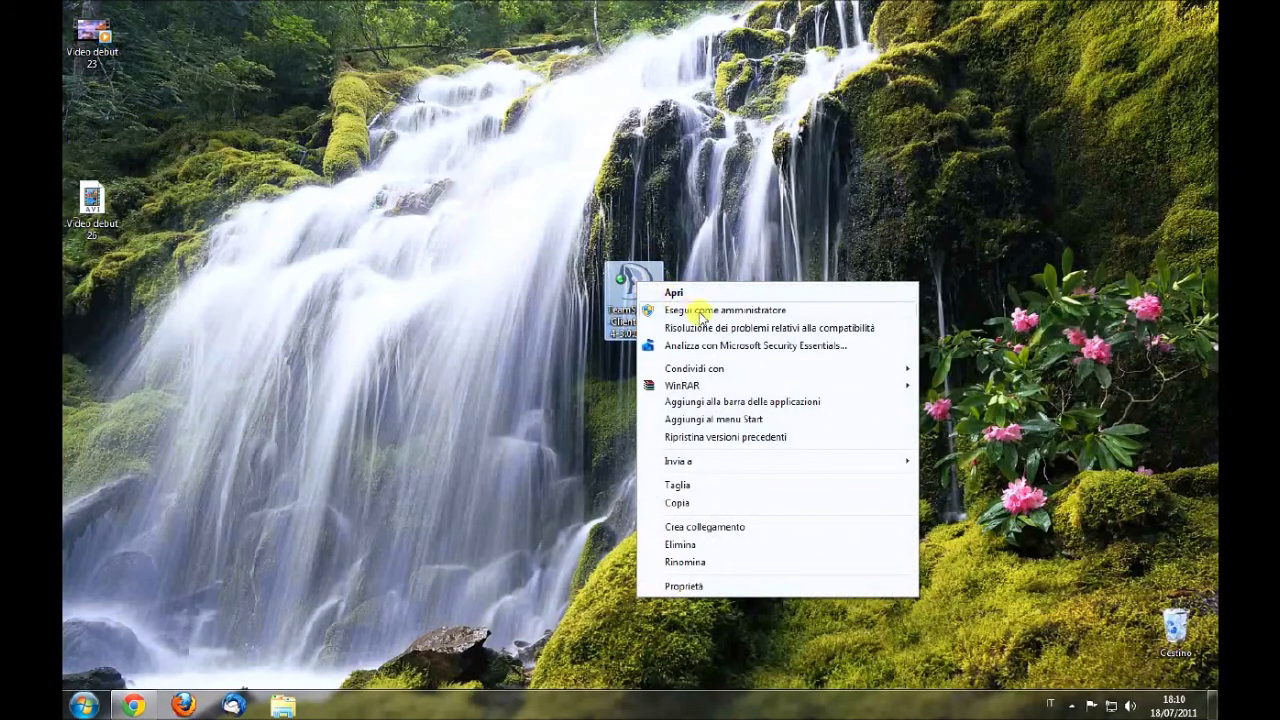
{"action": "left_click", "coordinate": [700, 312]}
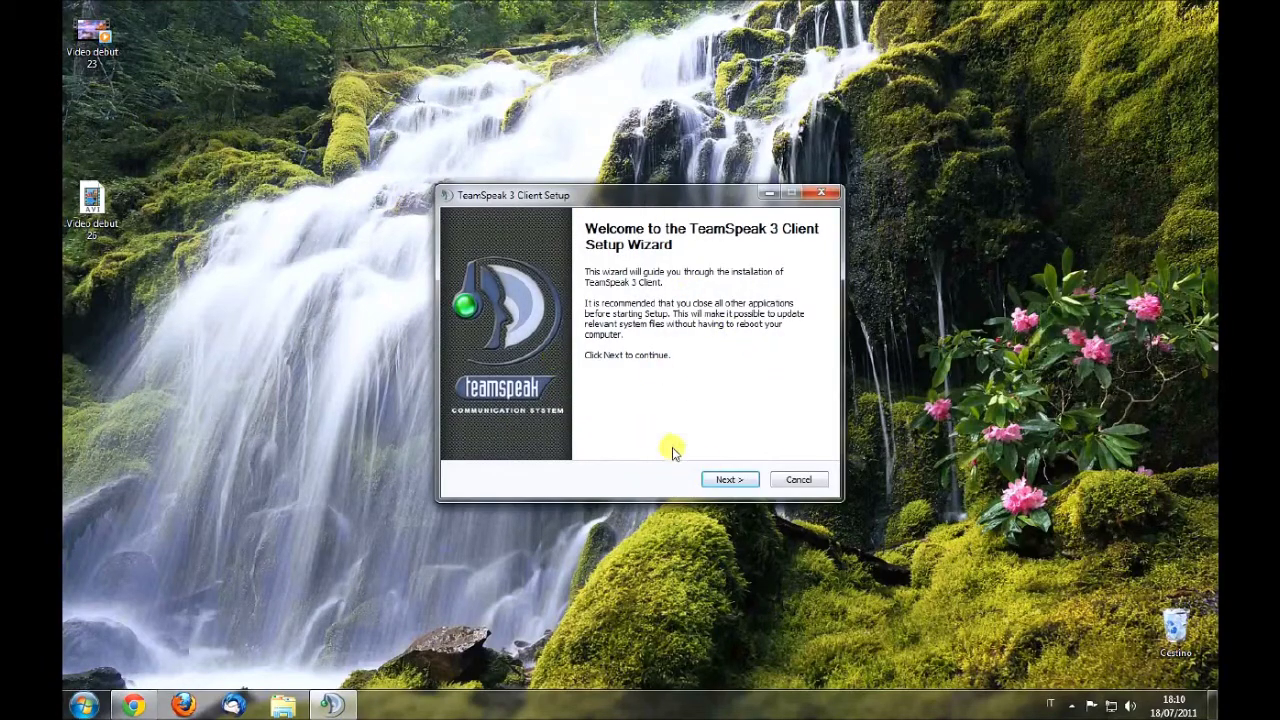
{"action": "left_click", "coordinate": [729, 480]}
{"action": "left_click", "coordinate": [729, 481]}
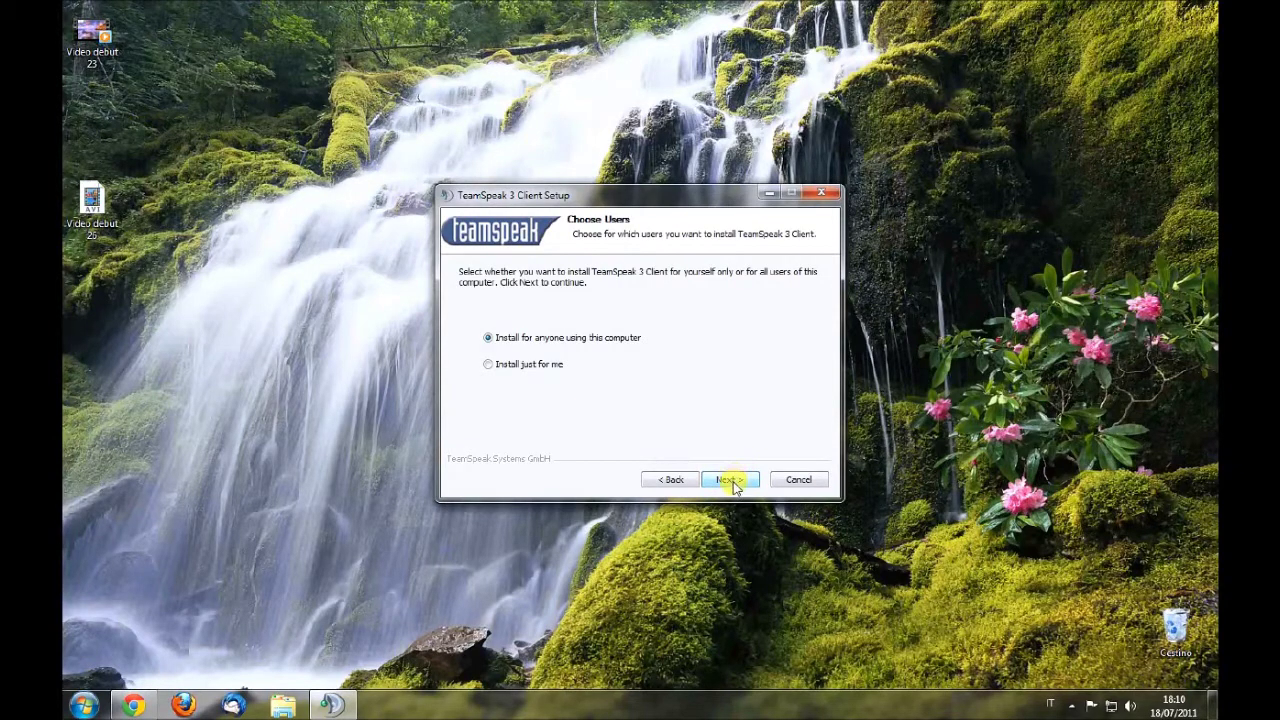
Step: Choose to install the TeamSpeak 3 client just for me and continue to the install location
{"action": "left_click", "coordinate": [507, 368]}
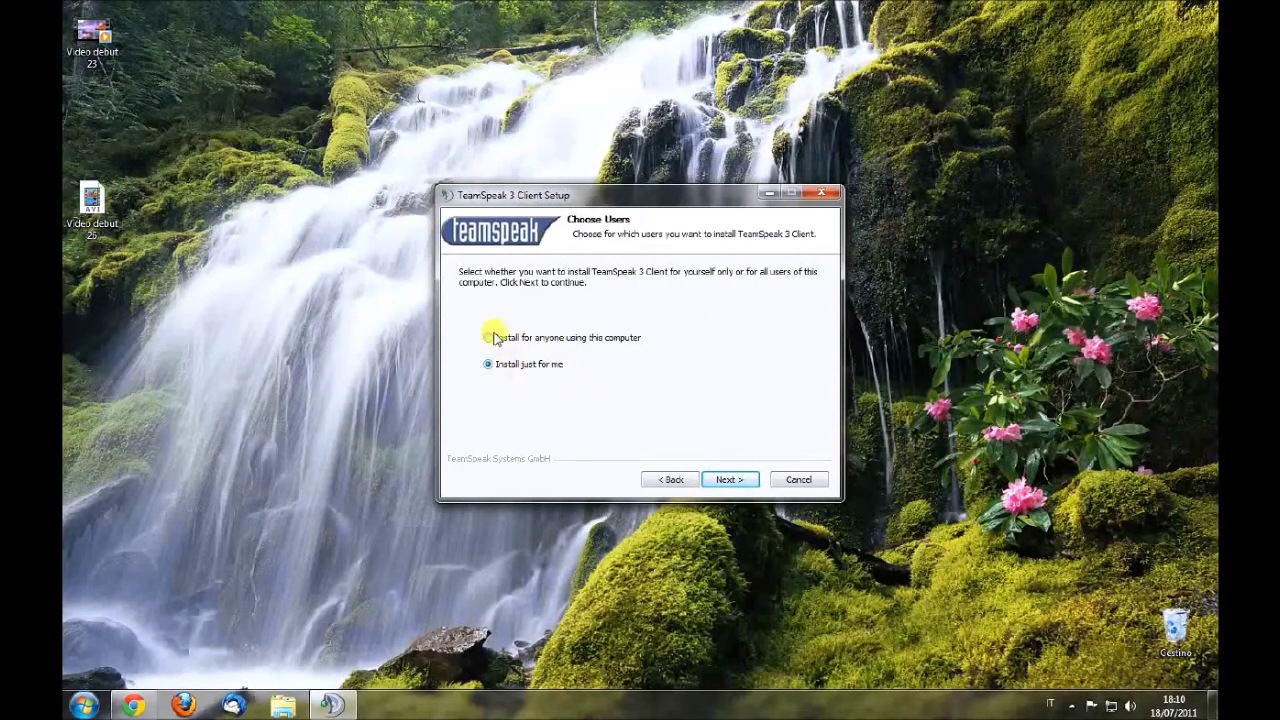
{"action": "left_click", "coordinate": [490, 339]}
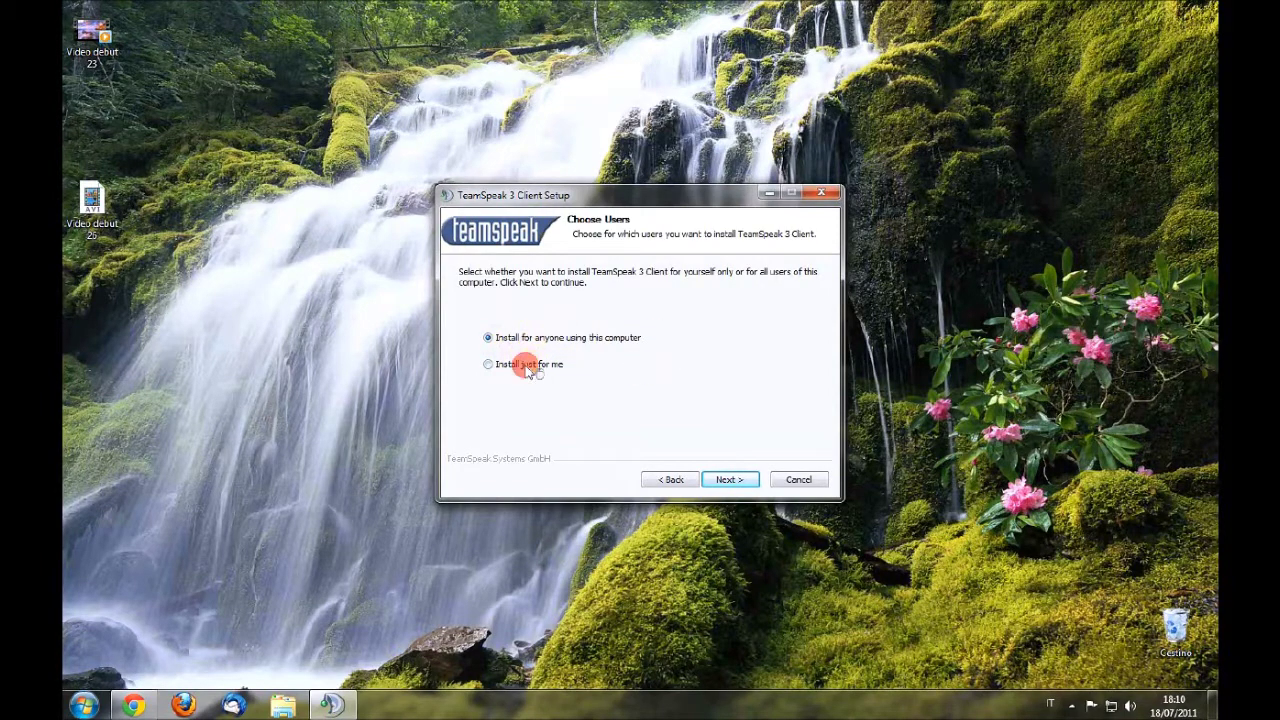
{"action": "left_click", "coordinate": [528, 366]}
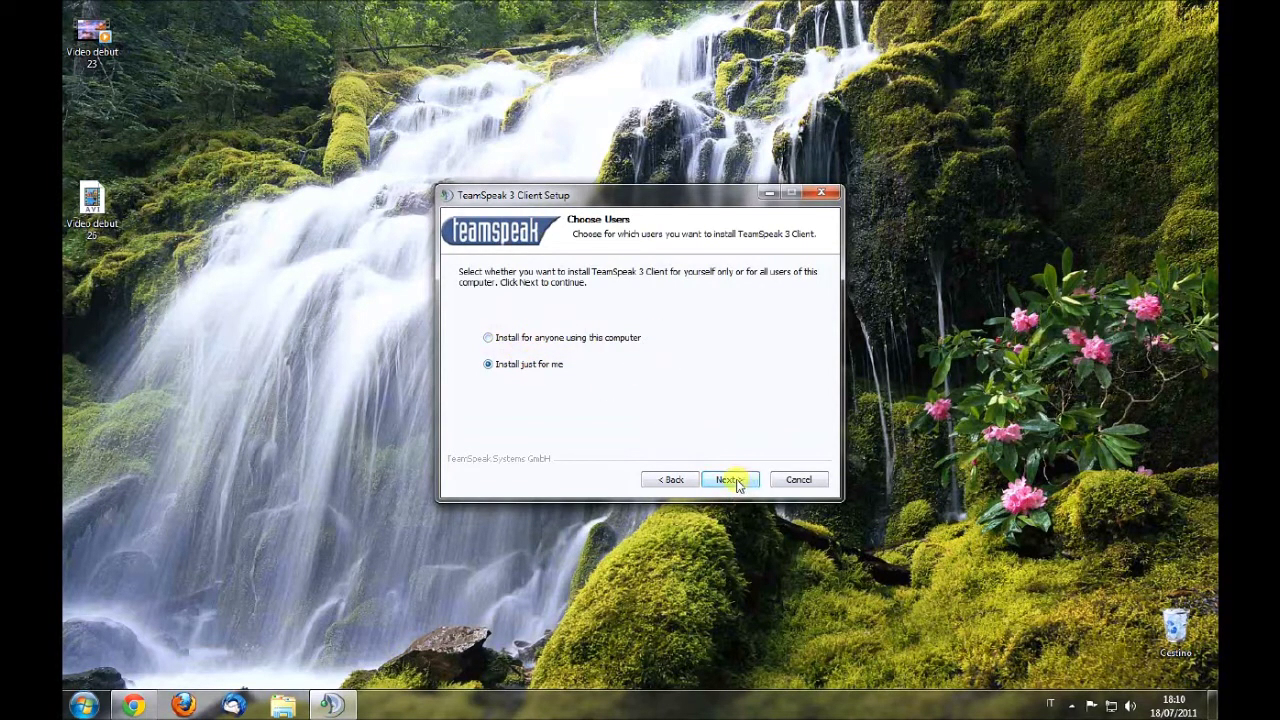
{"action": "left_click", "coordinate": [730, 480]}
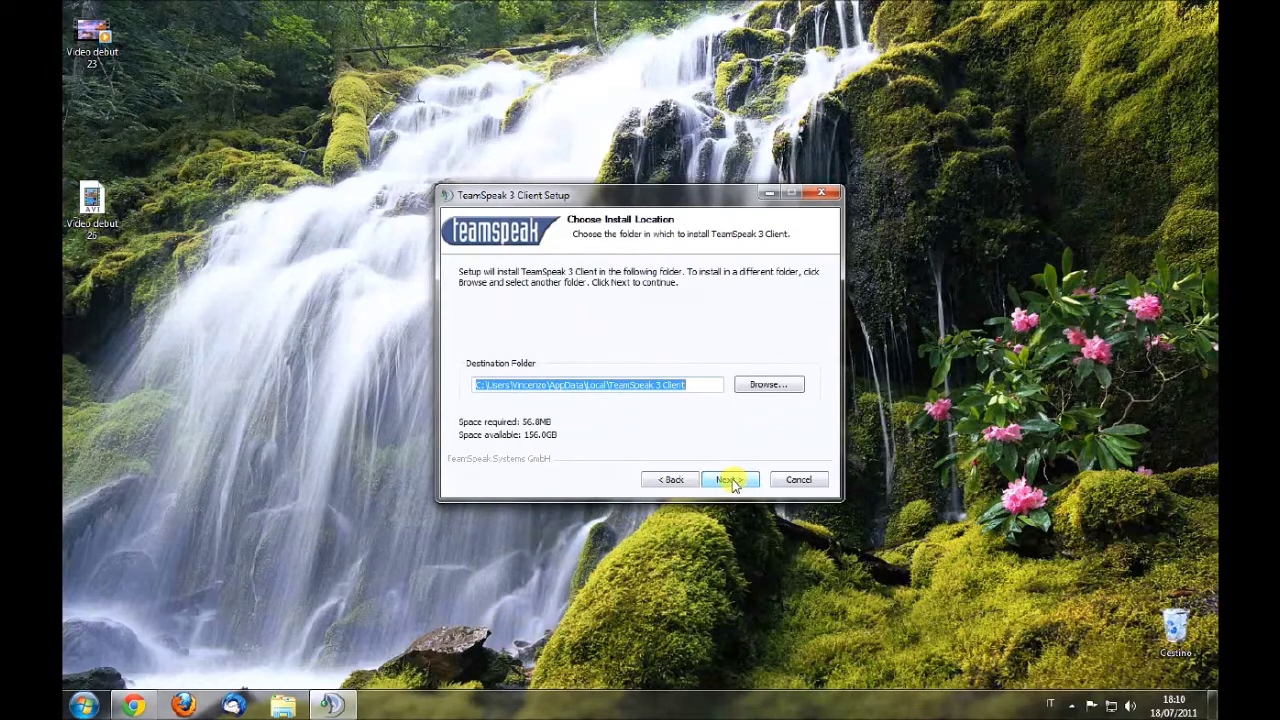
Step: Install the client with the default destination, the recommended configuration location and the default Start Menu folder, and close the setup
{"action": "left_click", "coordinate": [730, 480]}
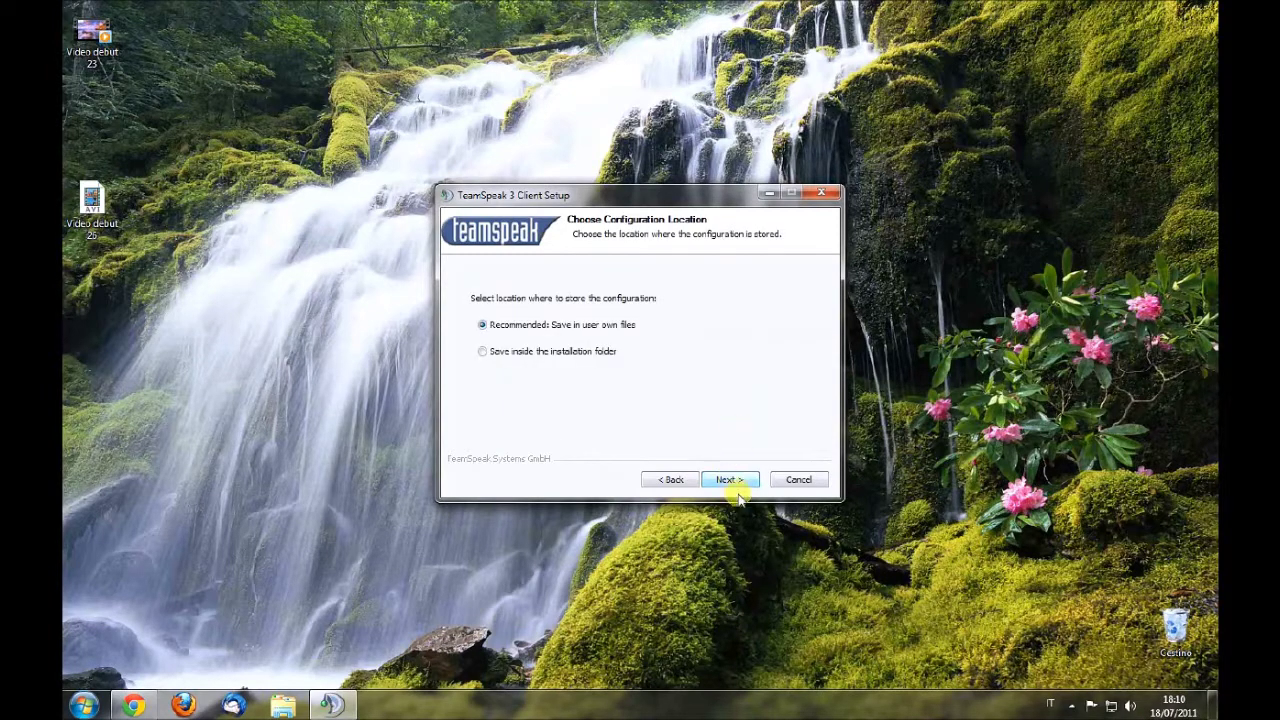
{"action": "left_click", "coordinate": [735, 483]}
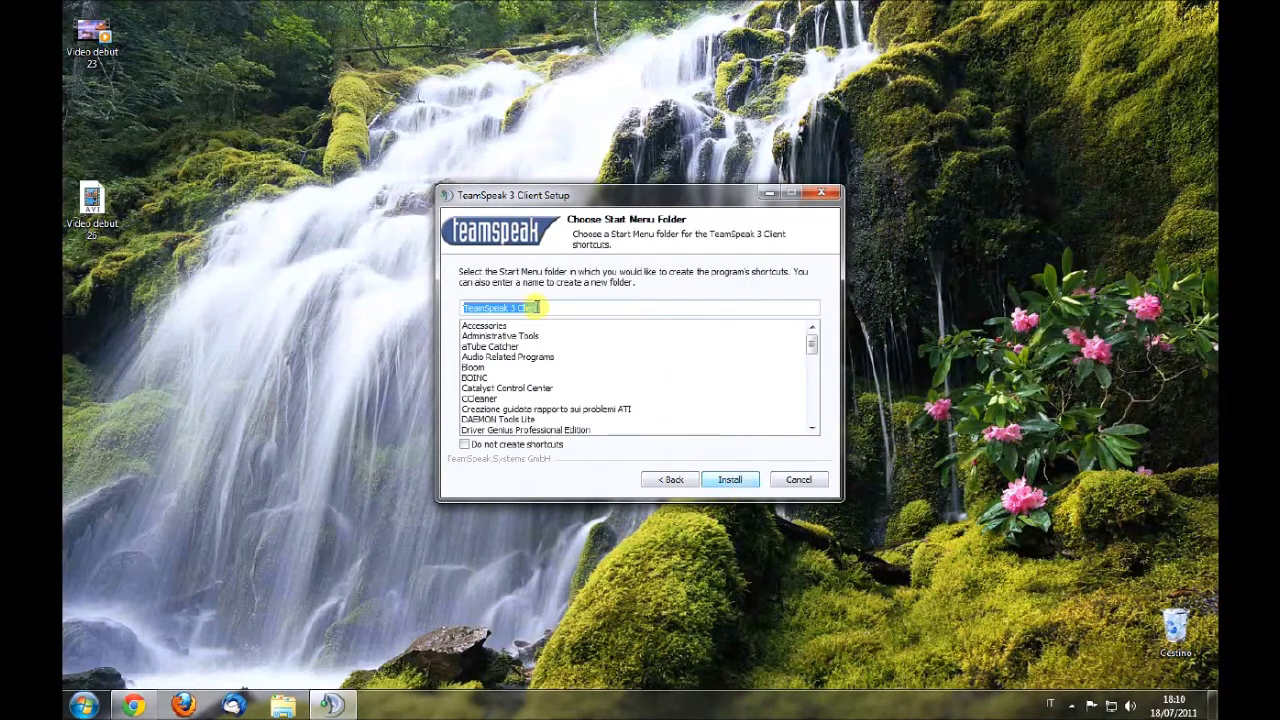
{"action": "left_click", "coordinate": [737, 480]}
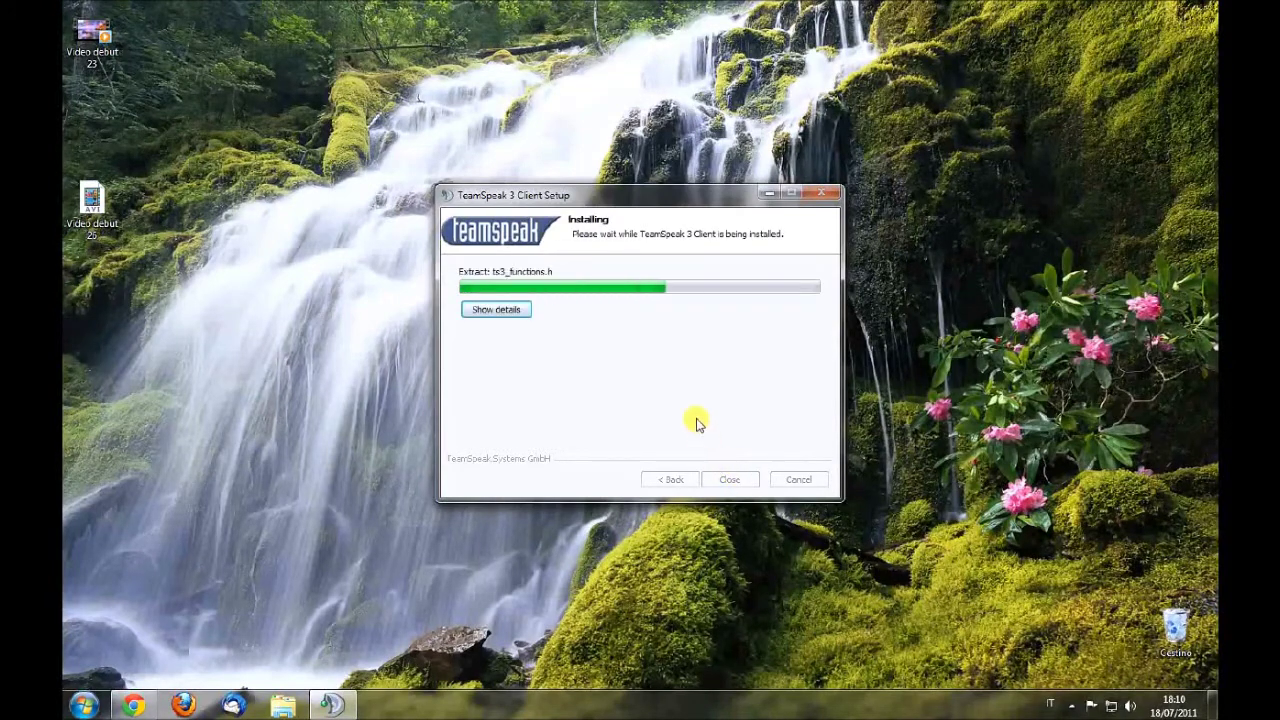
{"action": "left_click", "coordinate": [738, 482]}
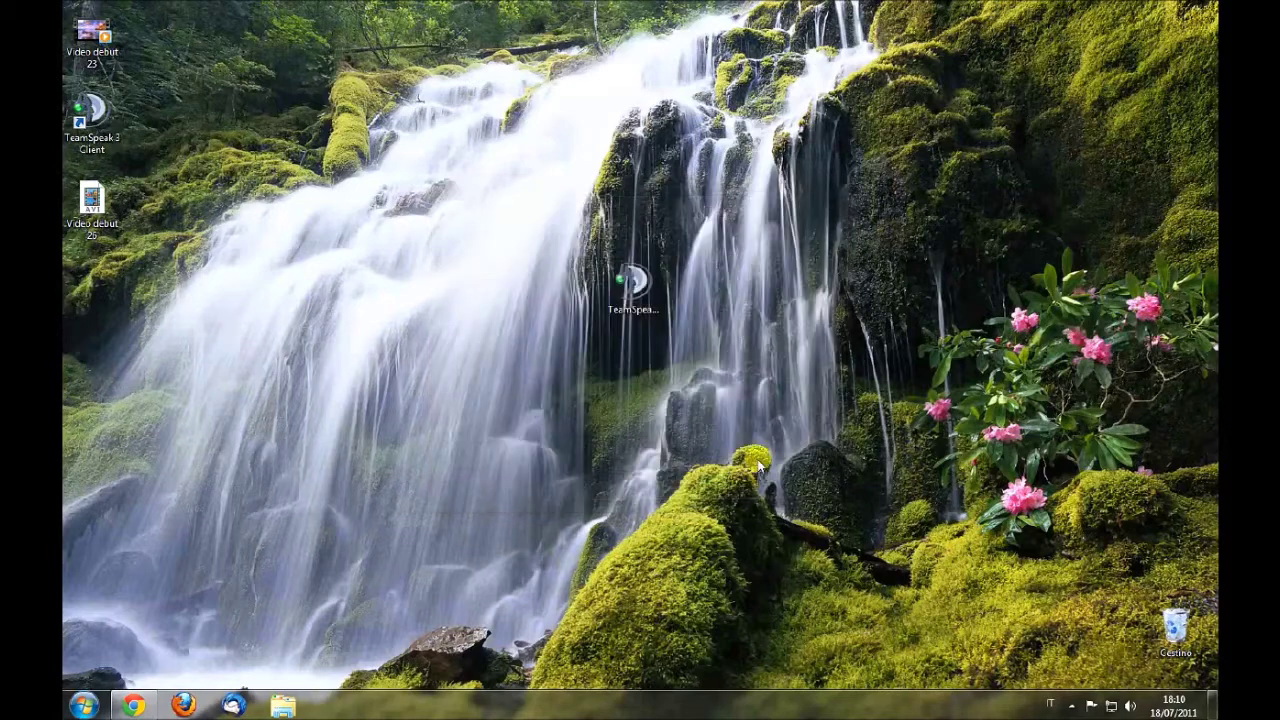
Step: Launch TeamSpeak 3 Client, open its Setup Wizard and move the wizard window higher
{"action": "left_click", "coordinate": [82, 705]}
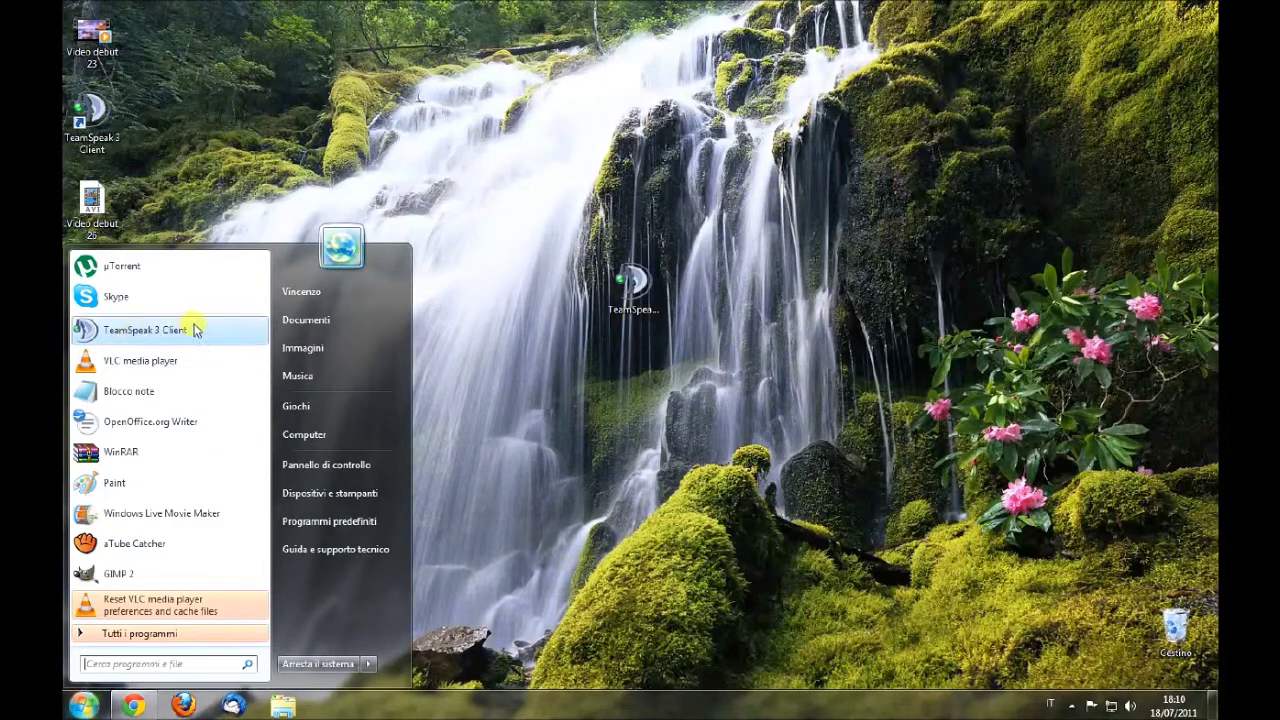
{"action": "left_click", "coordinate": [145, 330]}
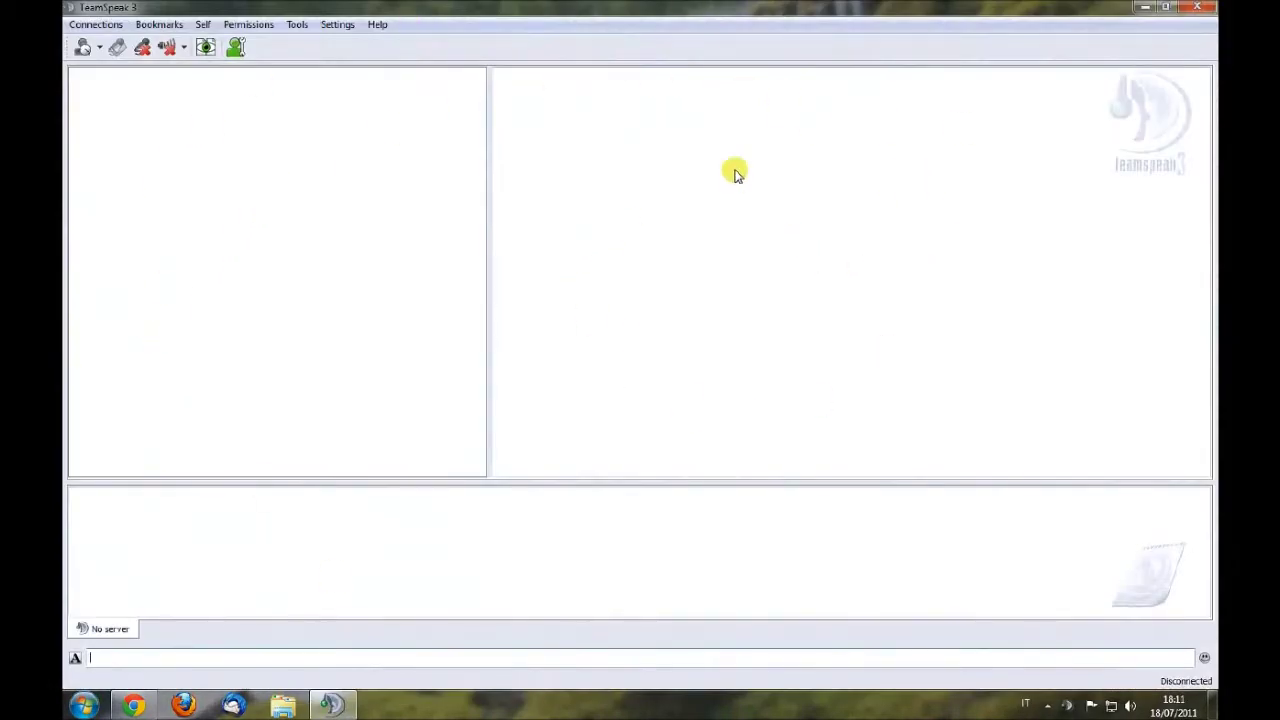
{"action": "left_click", "coordinate": [337, 28]}
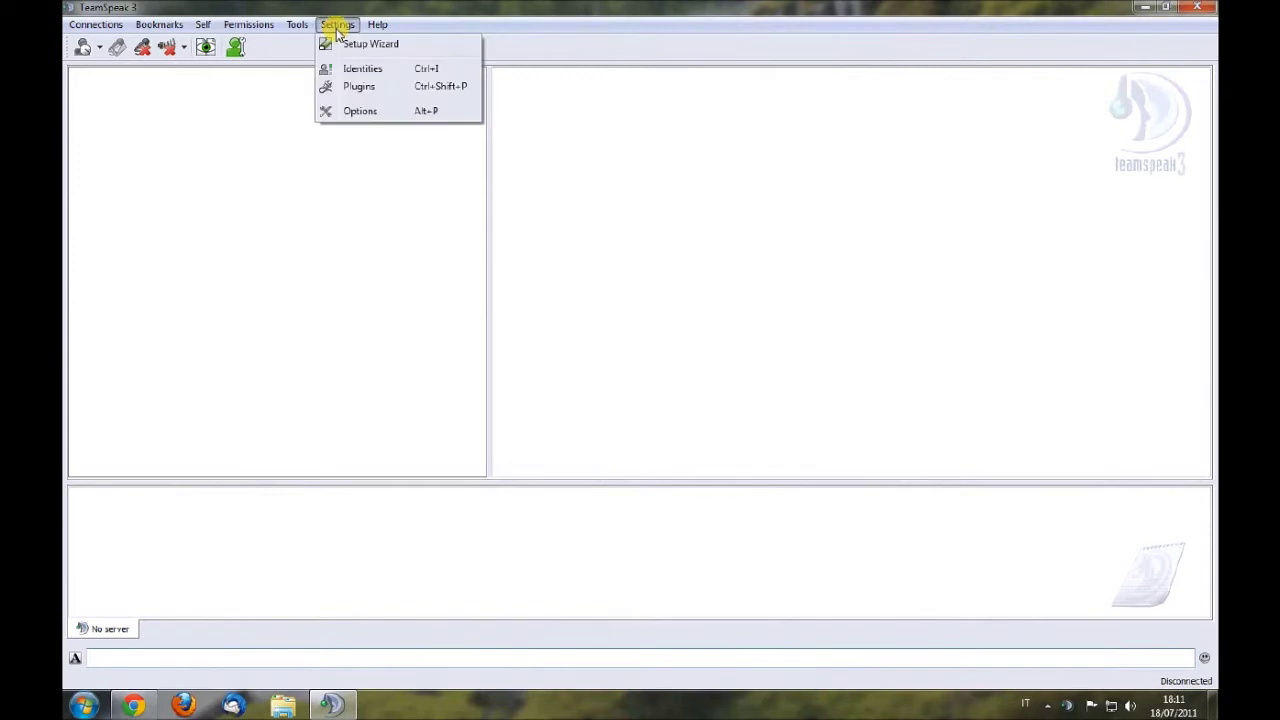
{"action": "left_click", "coordinate": [362, 45]}
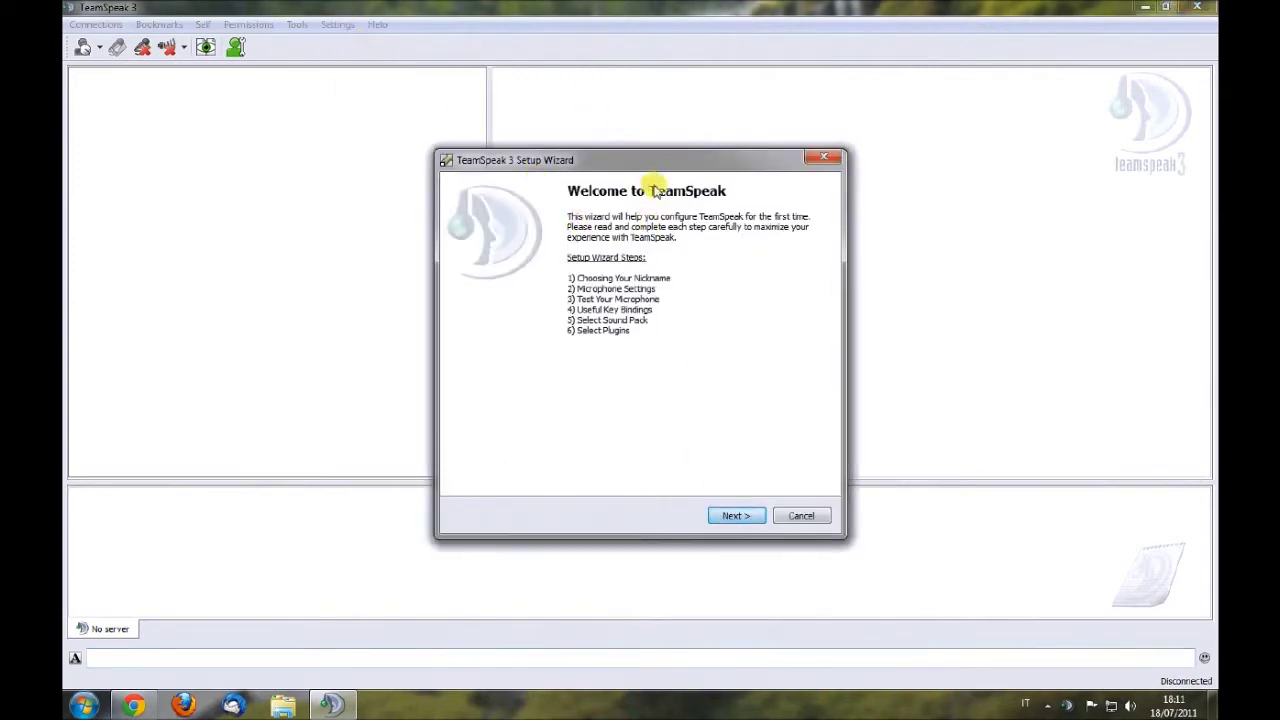
{"action": "left_click_drag", "start_coordinate": [665, 162], "coordinate": [659, 83]}
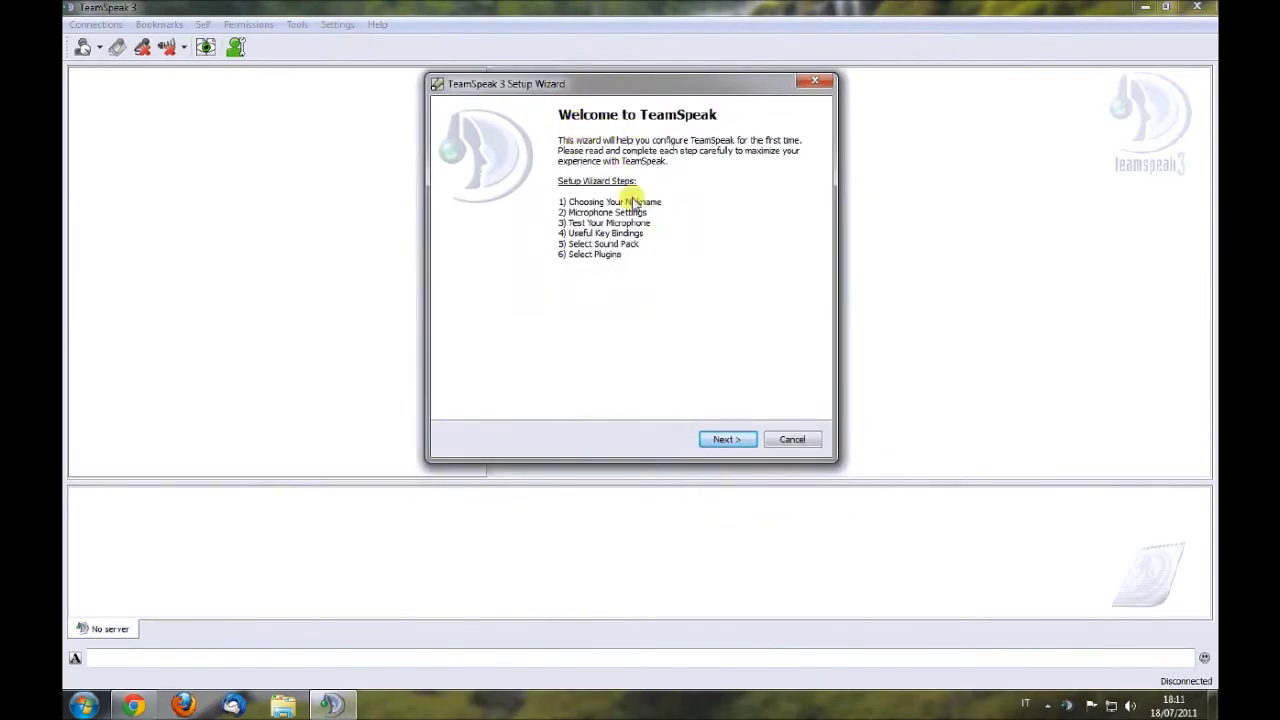
Step: Keep the prefilled name with its city and country as the nickname and continue to the microphone settings
{"action": "left_click", "coordinate": [727, 441]}
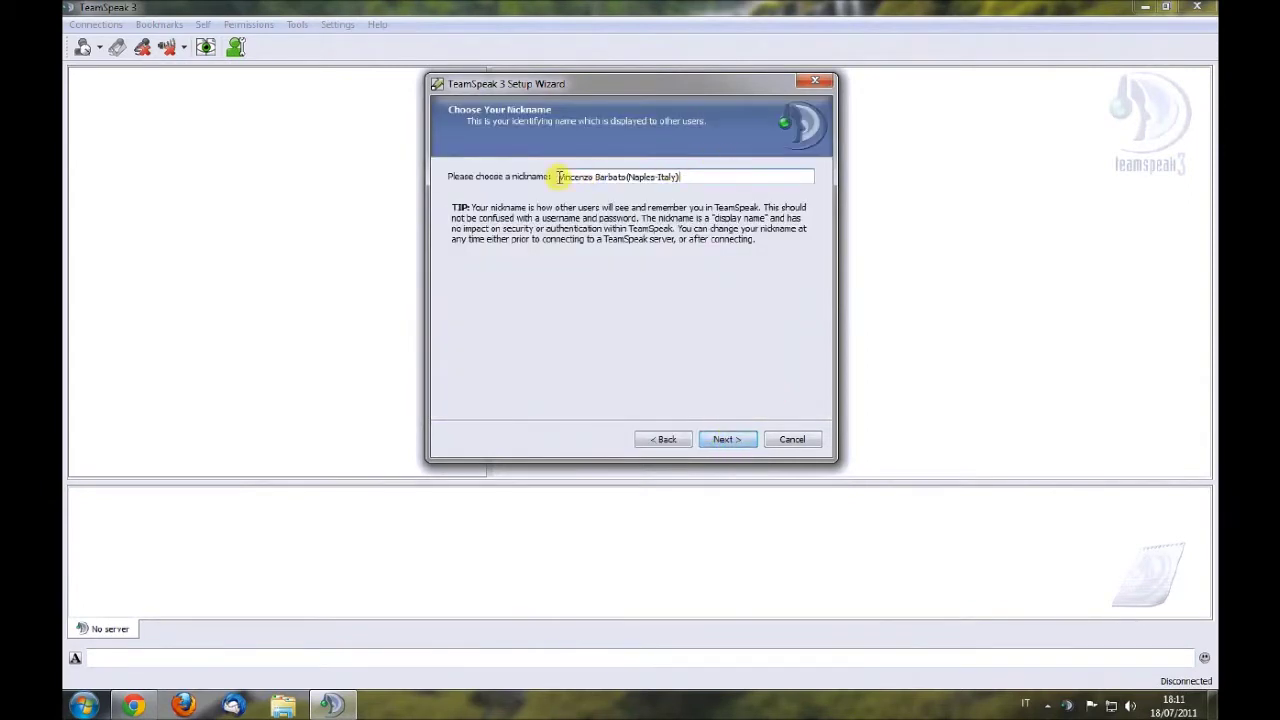
{"action": "left_click_drag", "start_coordinate": [558, 177], "coordinate": [641, 176]}
{"action": "left_click", "coordinate": [688, 176]}
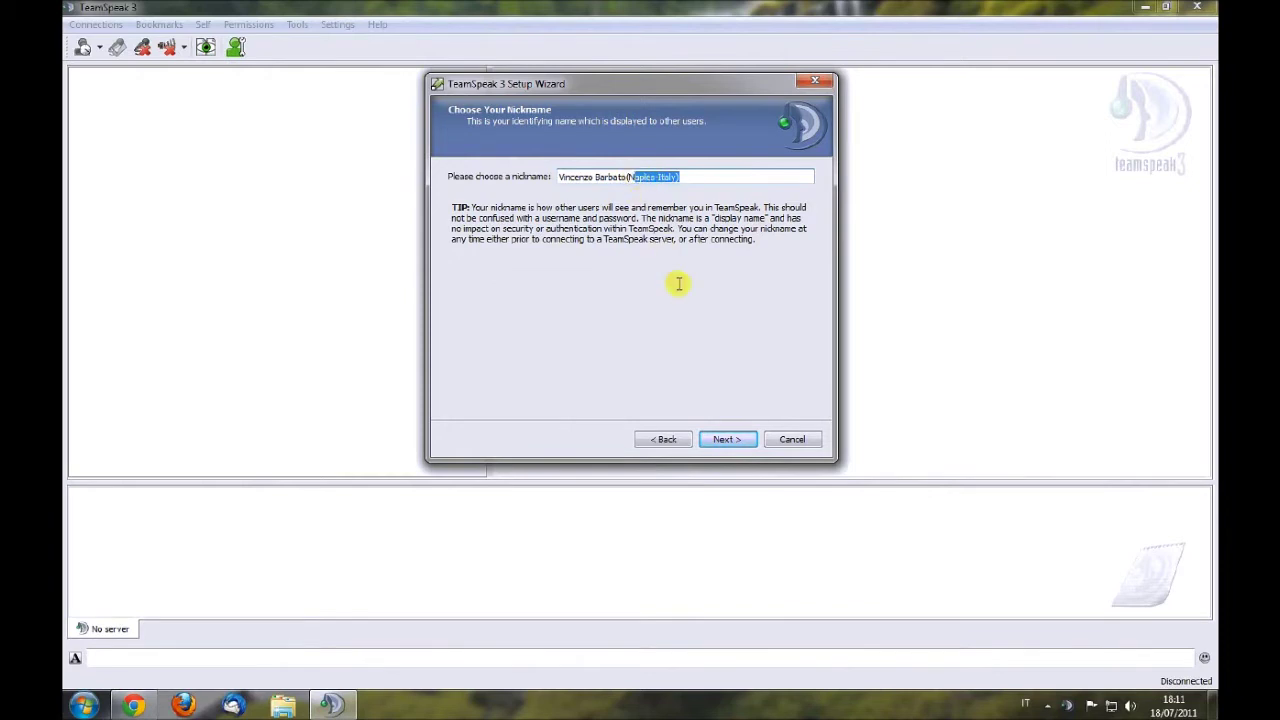
{"action": "left_click", "coordinate": [728, 440]}
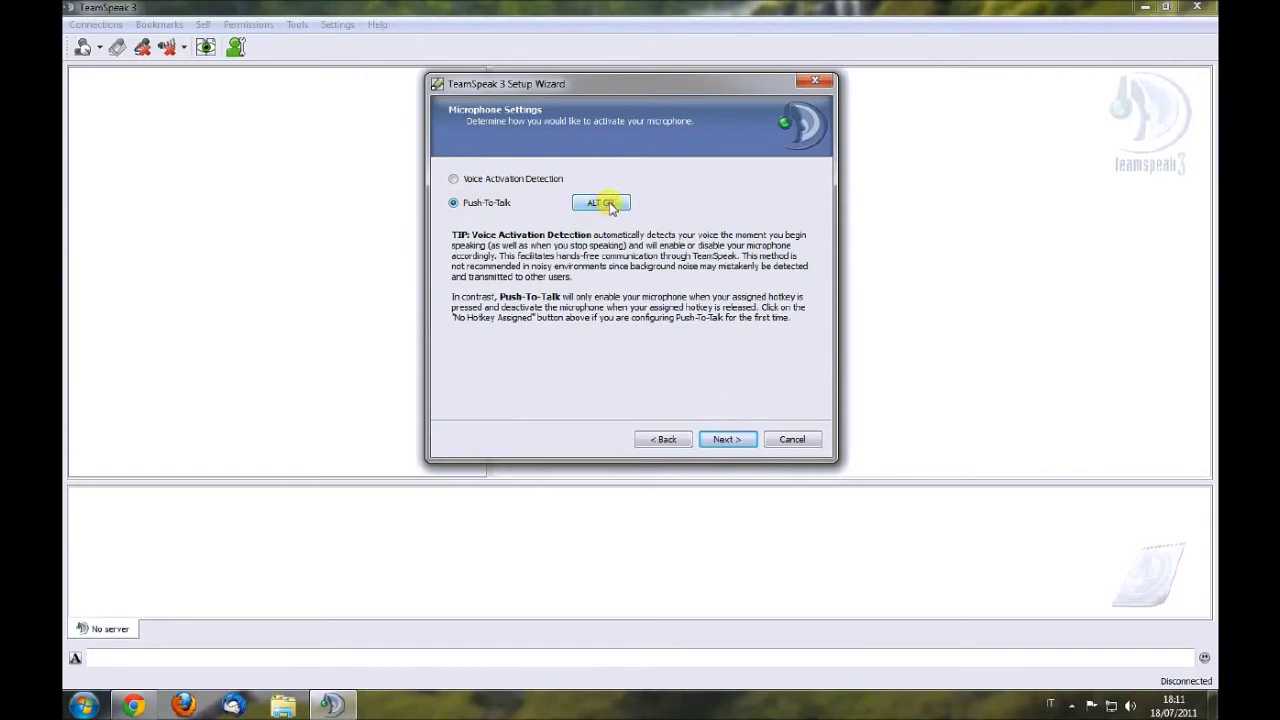
Step: Assign ALT GR as the Push-To-Talk hotkey and skip the microphone test
{"action": "left_click", "coordinate": [605, 203]}
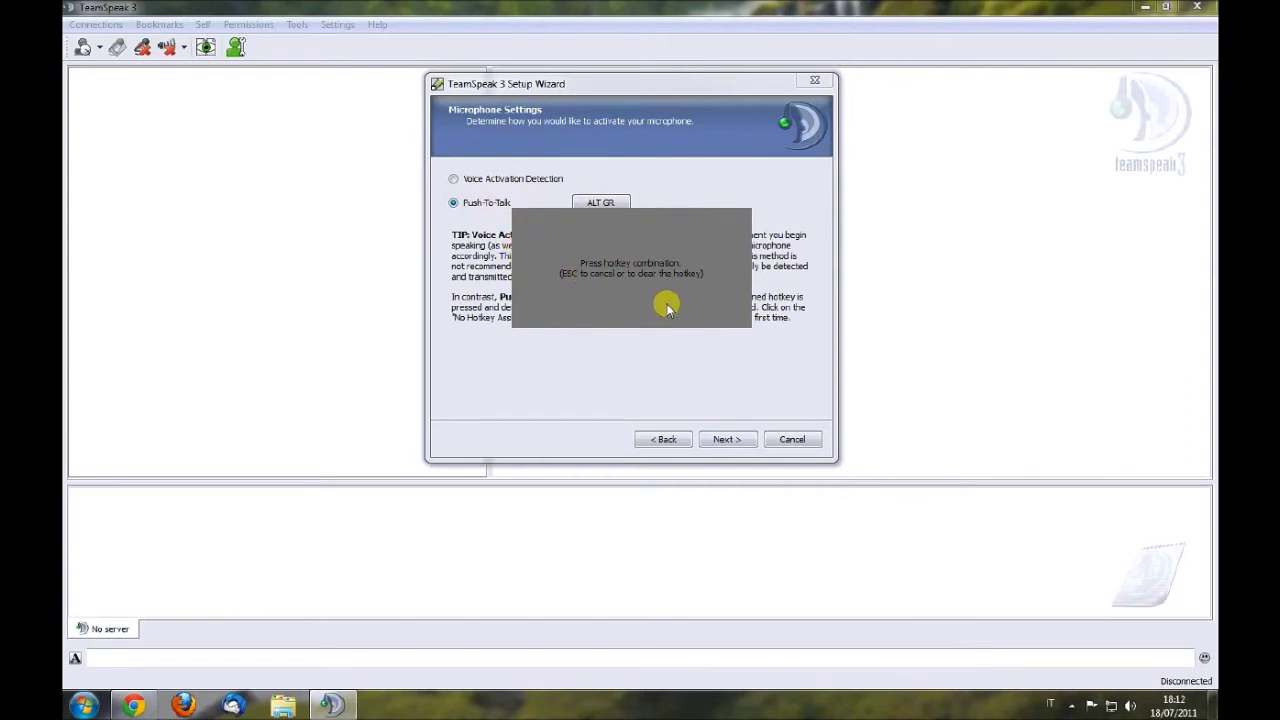
{"action": "key", "text": "ISO_Level3_Shift"}
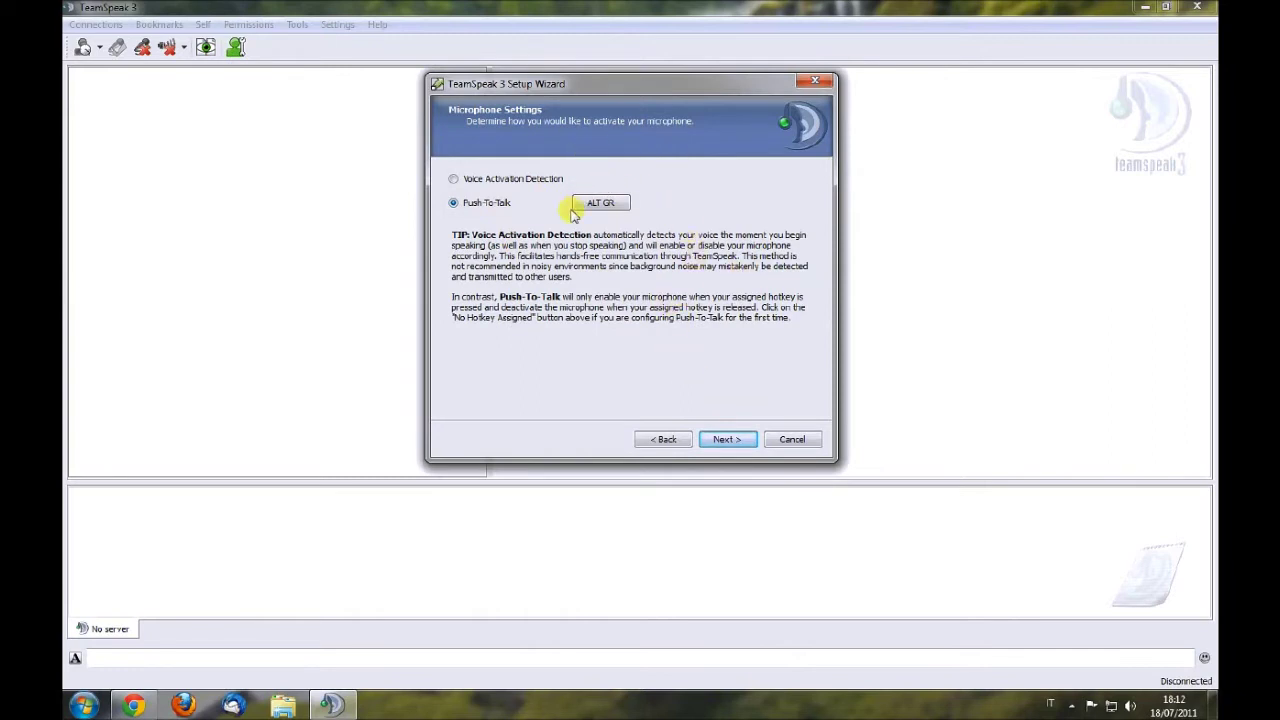
{"action": "left_click", "coordinate": [728, 440]}
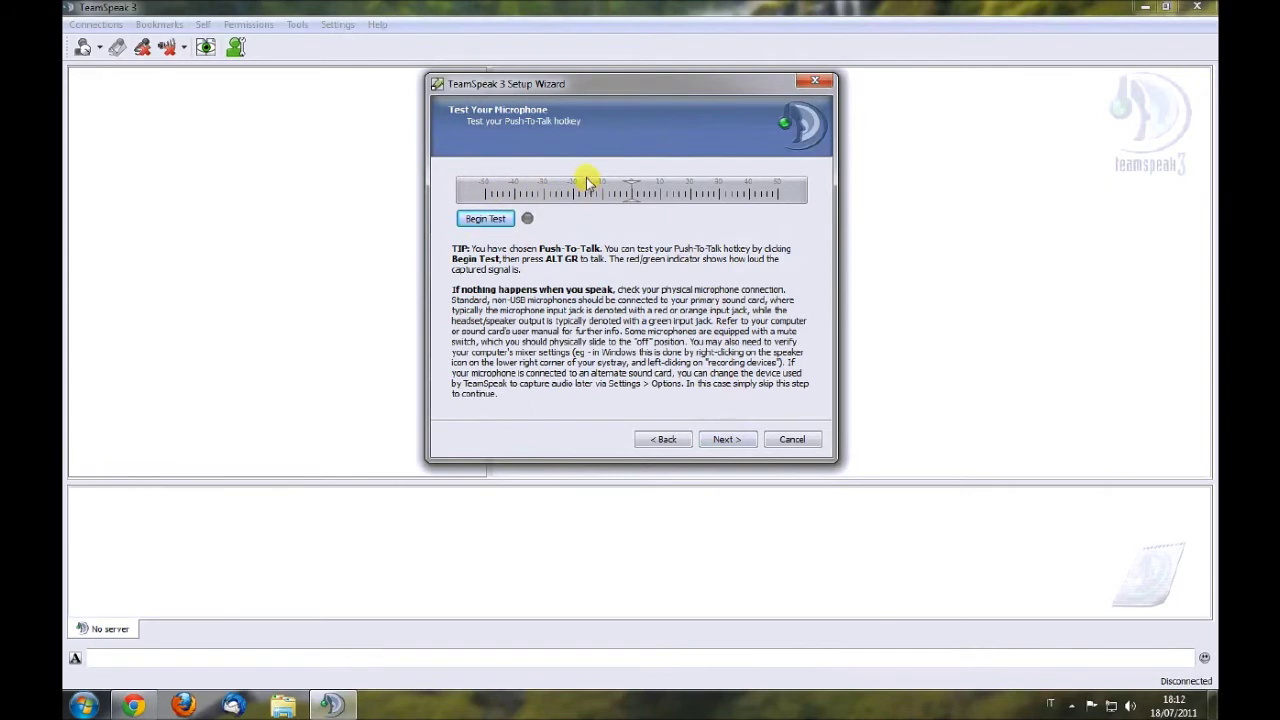
{"action": "left_click", "coordinate": [727, 440]}
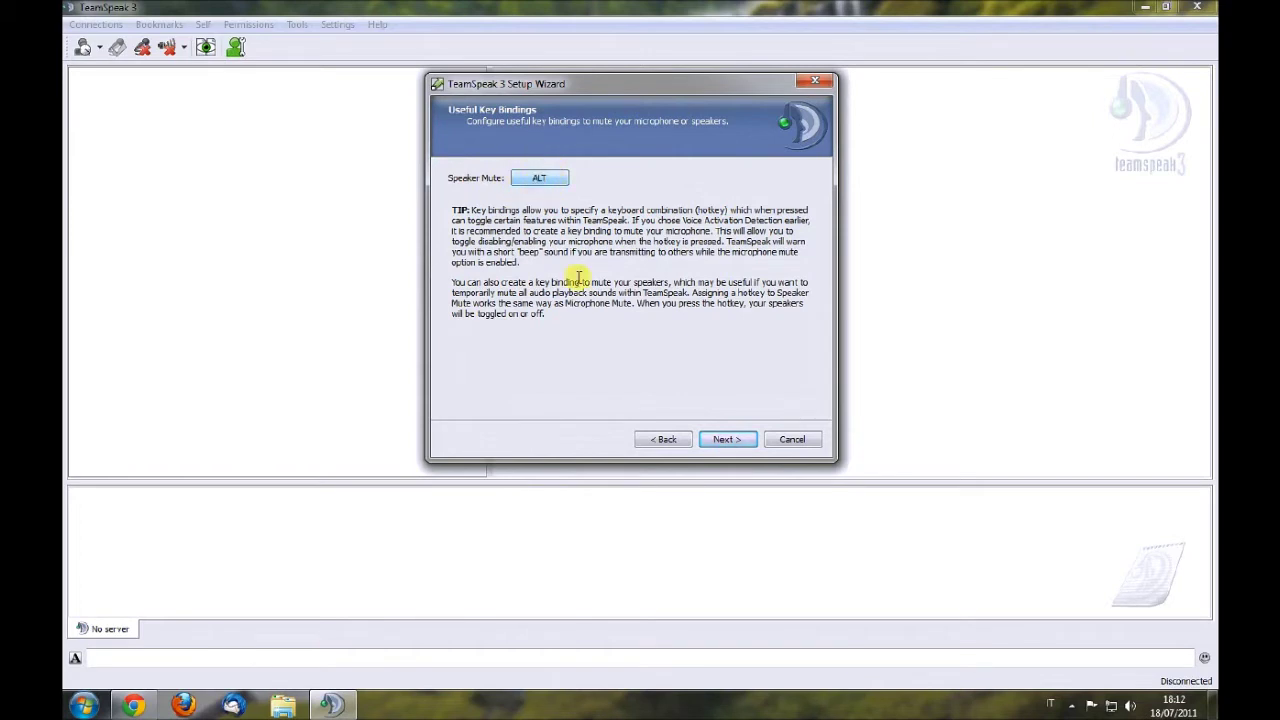
Step: Assign ALT as the Speaker Mute hotkey, accept the overlapping key binding and continue to the sound pack selection
{"action": "left_click", "coordinate": [539, 179]}
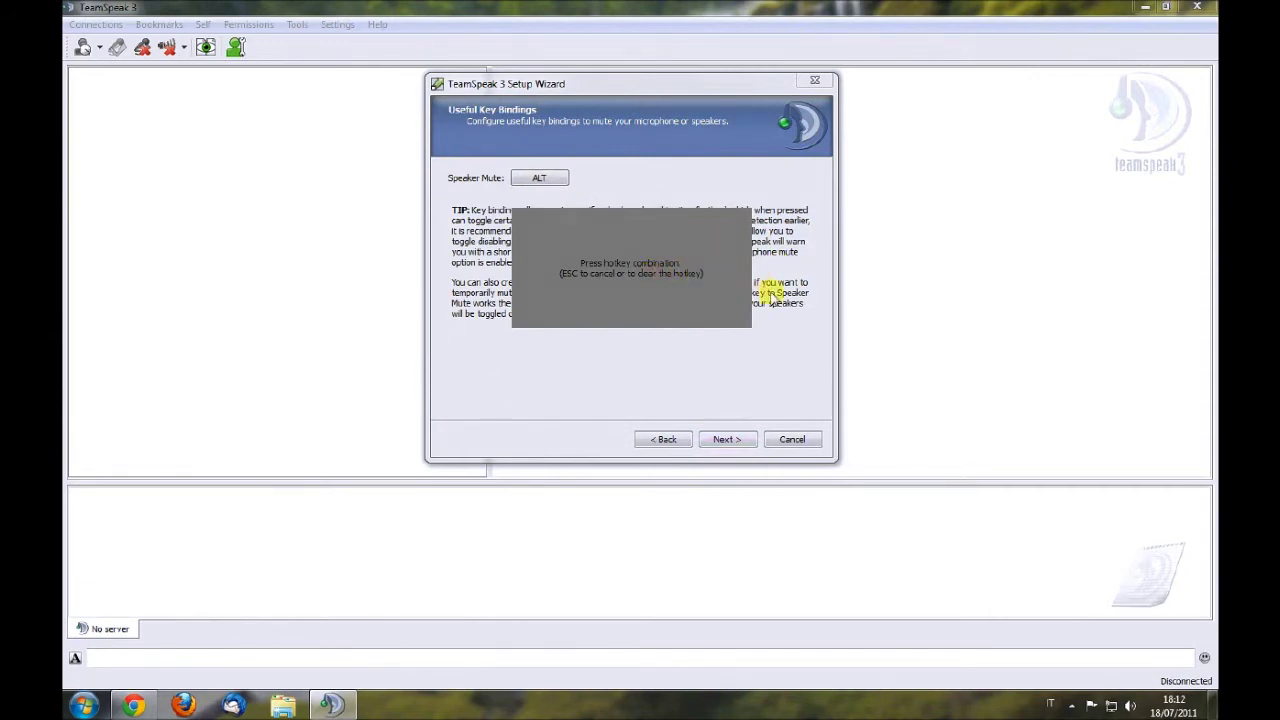
{"action": "key", "text": "alt"}
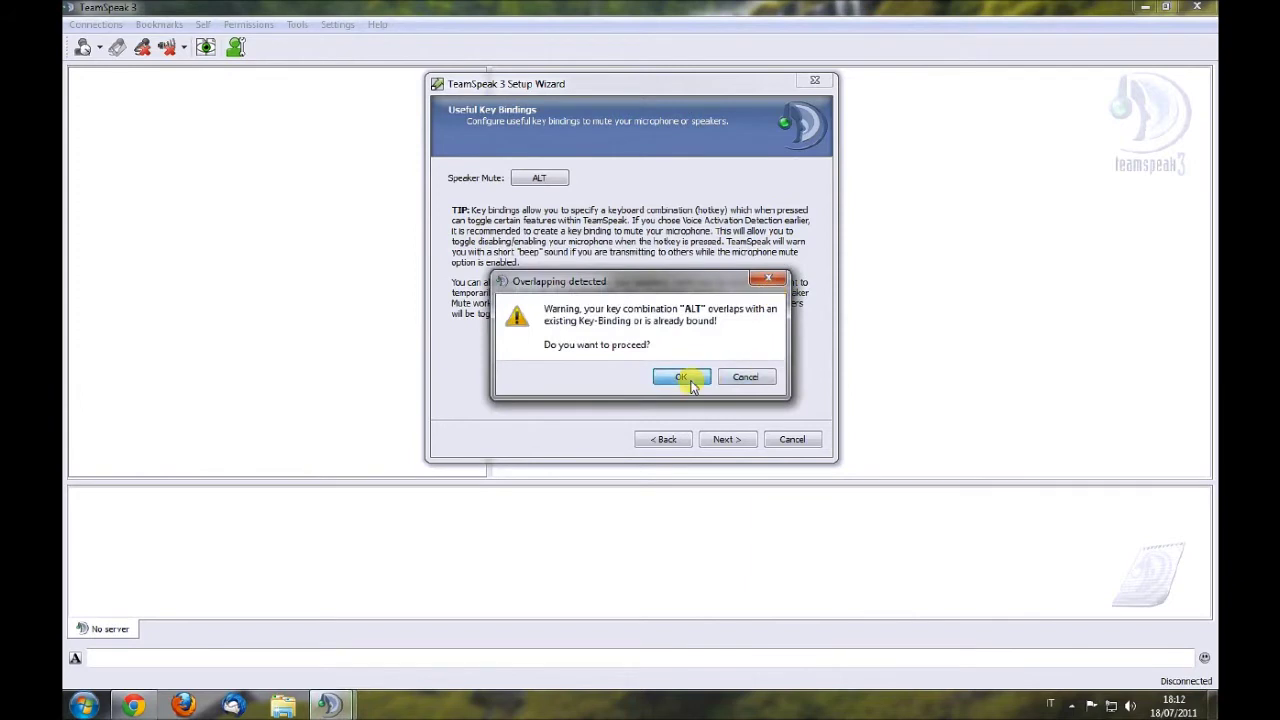
{"action": "left_click", "coordinate": [683, 377]}
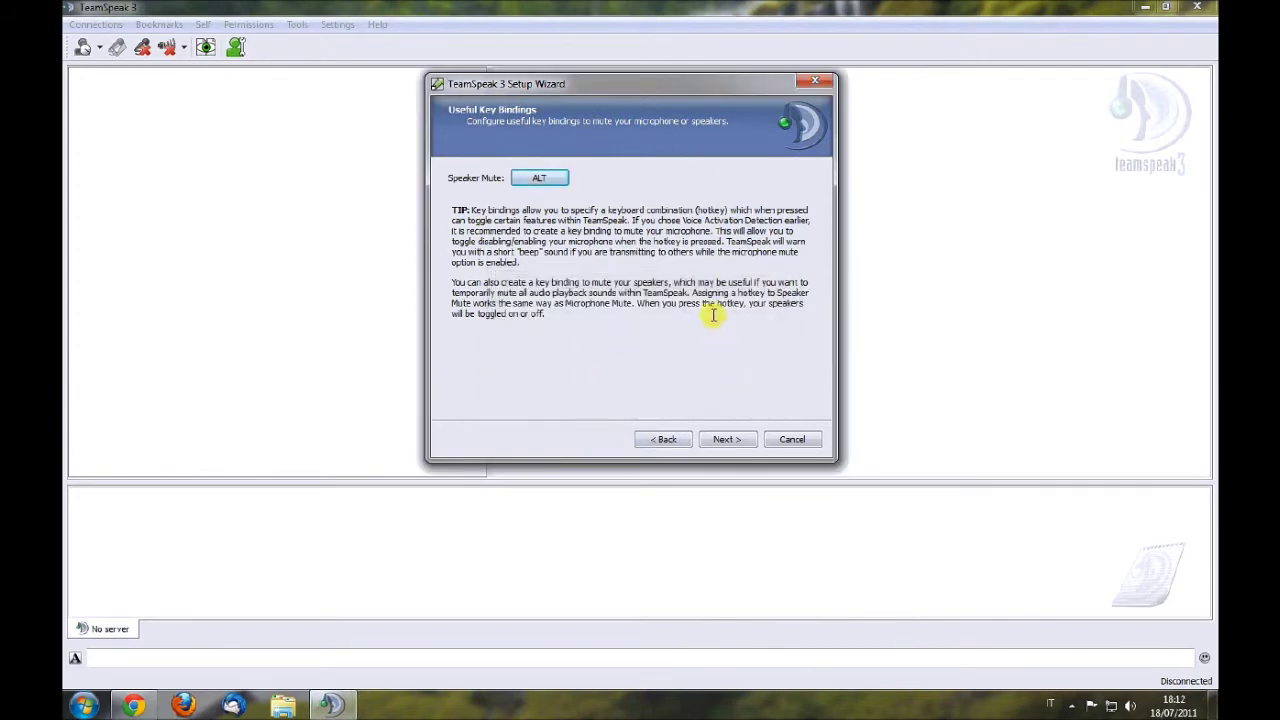
{"action": "left_click", "coordinate": [727, 441]}
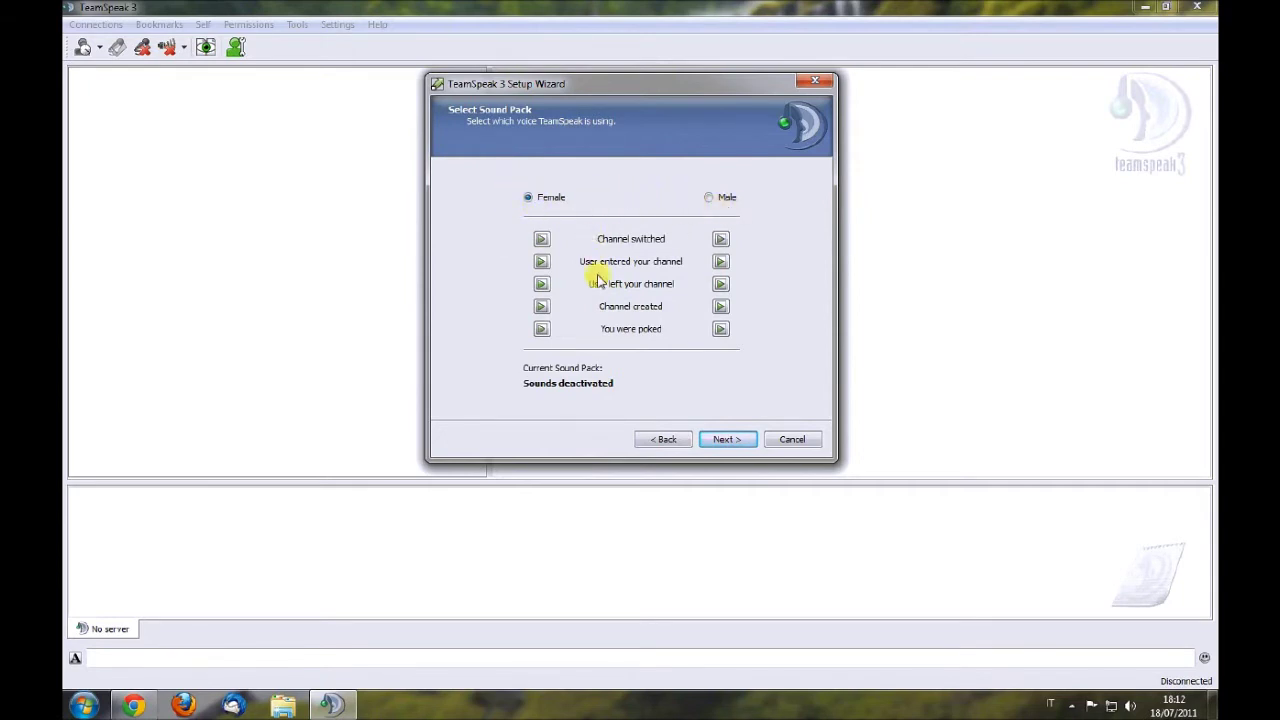
Step: Finish the Setup Wizard with the preset sound pack choice, both plugins disabled and the preset post-setup options
{"action": "left_click", "coordinate": [729, 446]}
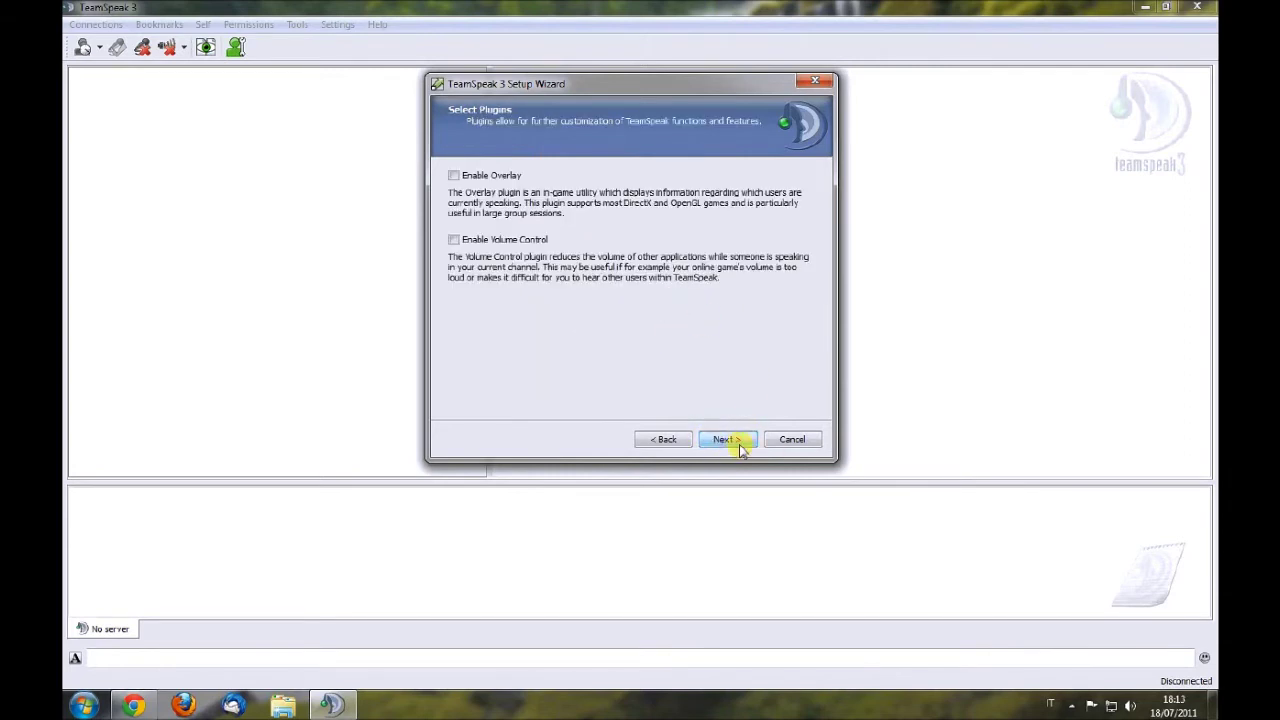
{"action": "left_click", "coordinate": [732, 443]}
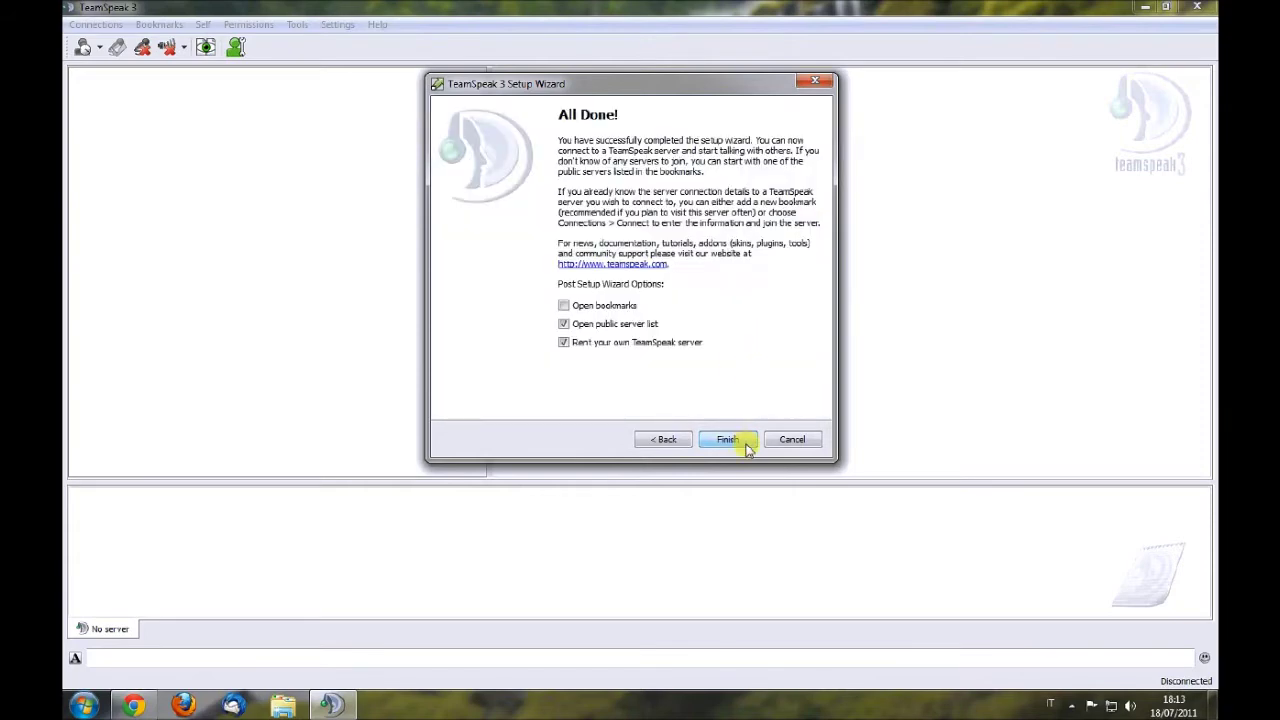
{"action": "left_click", "coordinate": [733, 441]}
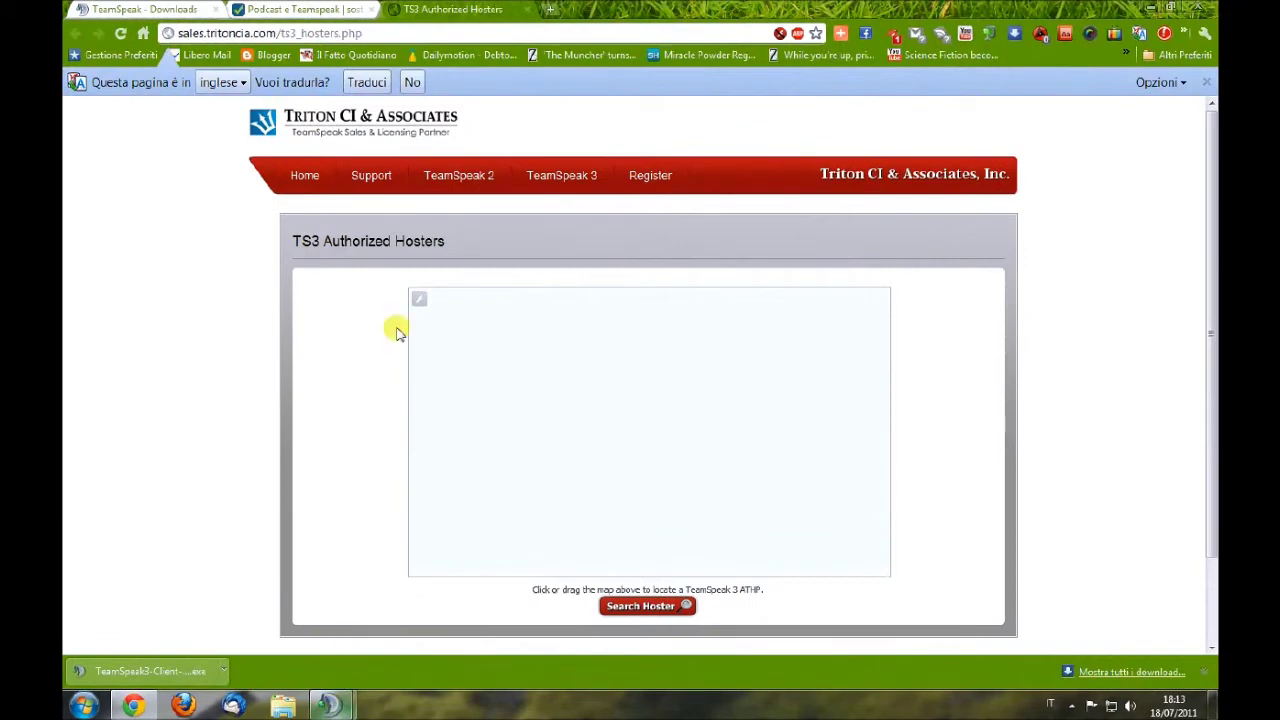
Step: Close the TS3 Authorized Hosters page in the browser and switch back to the main TeamSpeak 3 window
{"action": "left_click", "coordinate": [527, 9]}
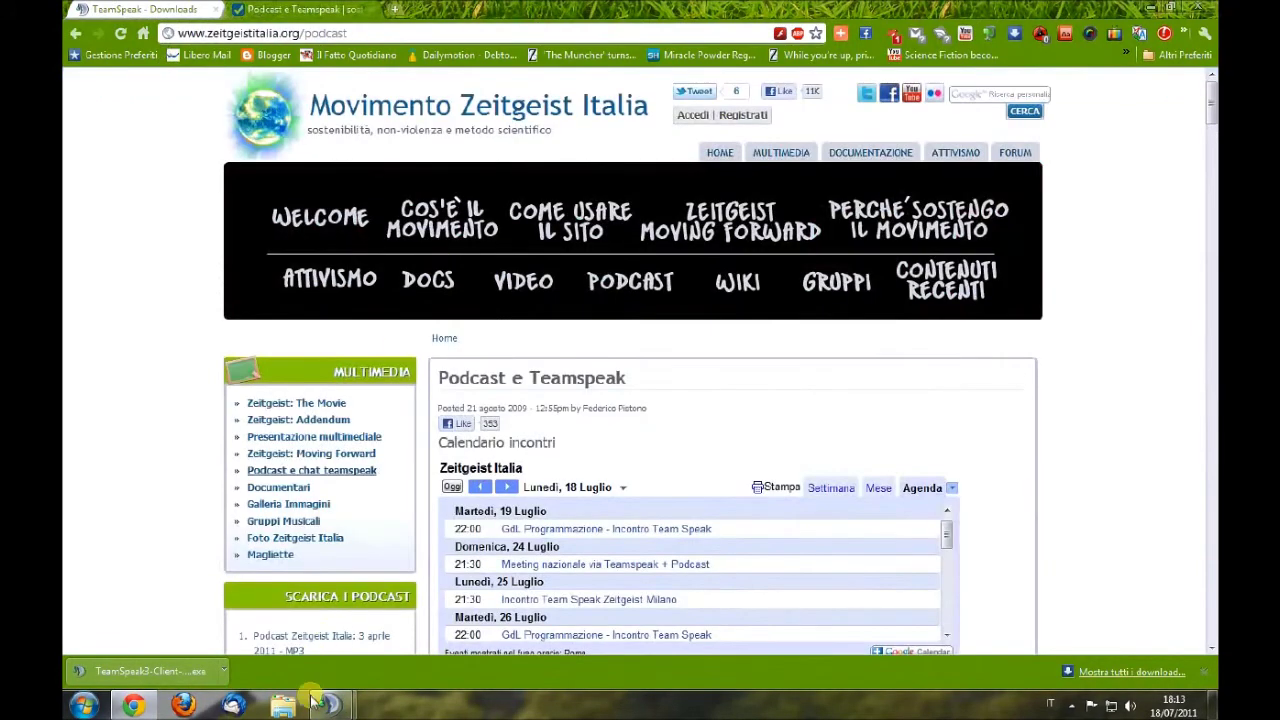
{"action": "mouse_move", "coordinate": [330, 706]}
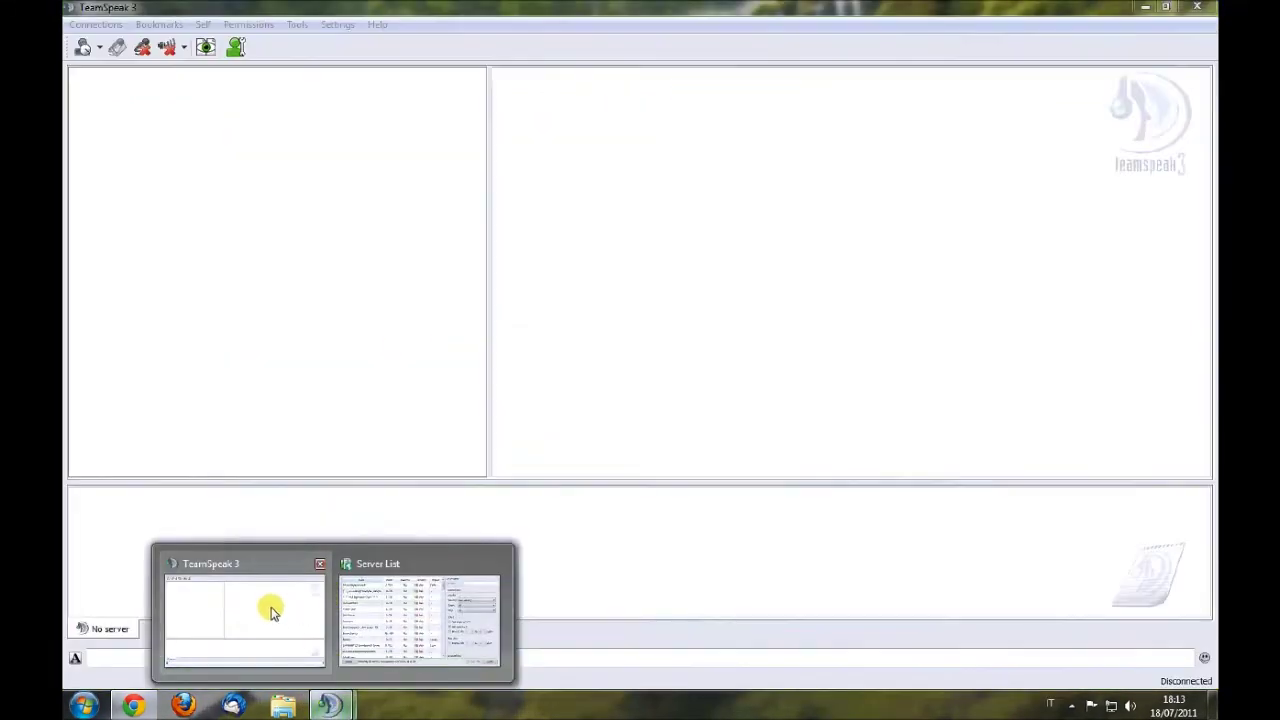
{"action": "left_click", "coordinate": [270, 608]}
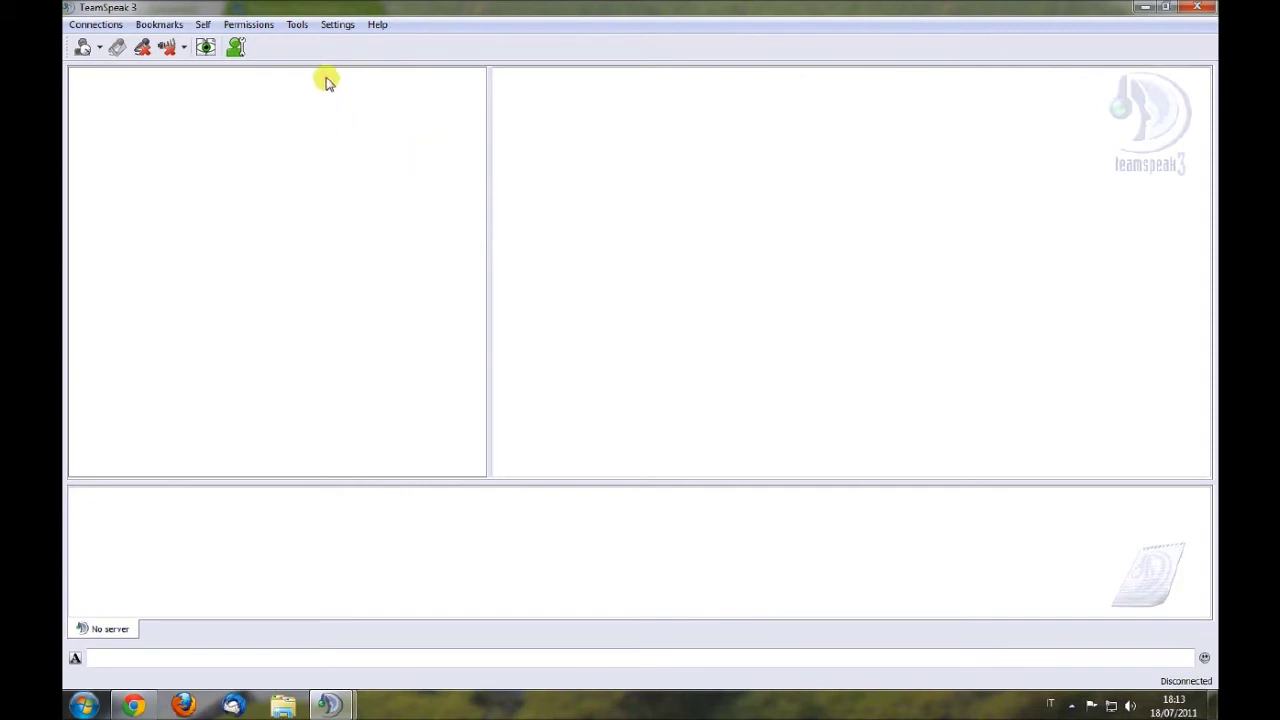
Step: Set the notifications sound pack to Sounds deactivated in the options and confirm
{"action": "left_click", "coordinate": [337, 25]}
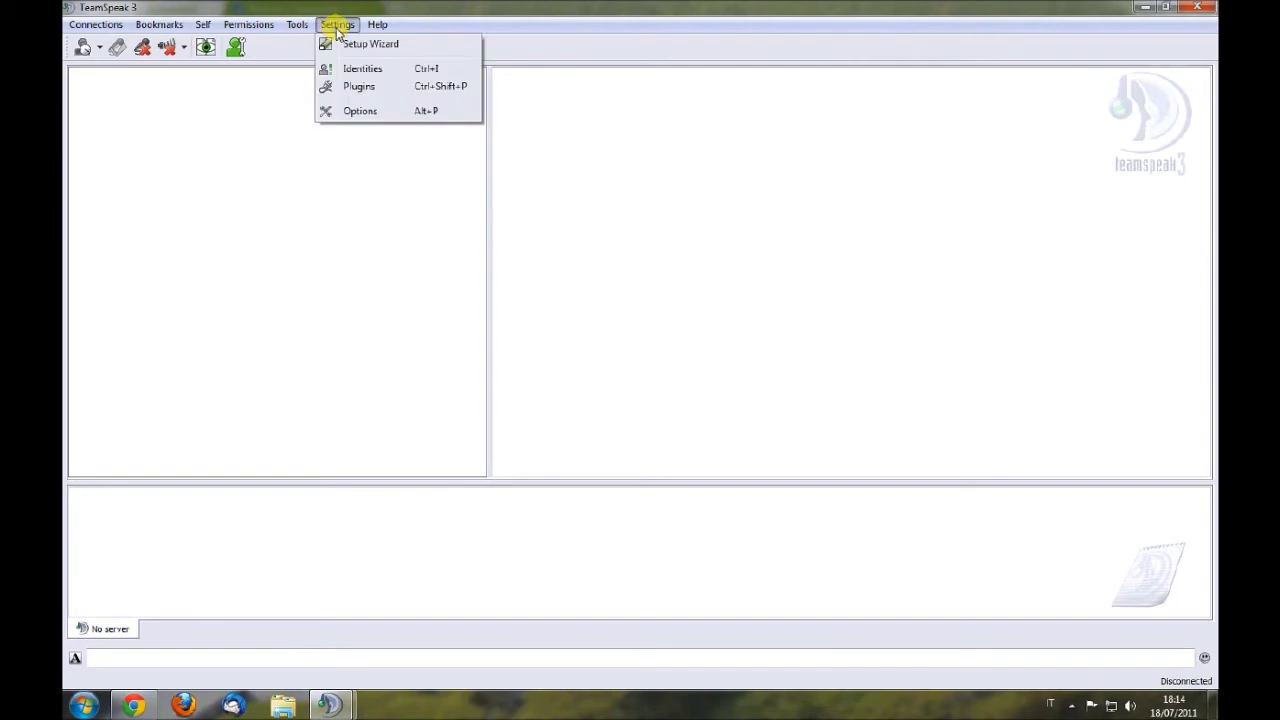
{"action": "left_click", "coordinate": [389, 117]}
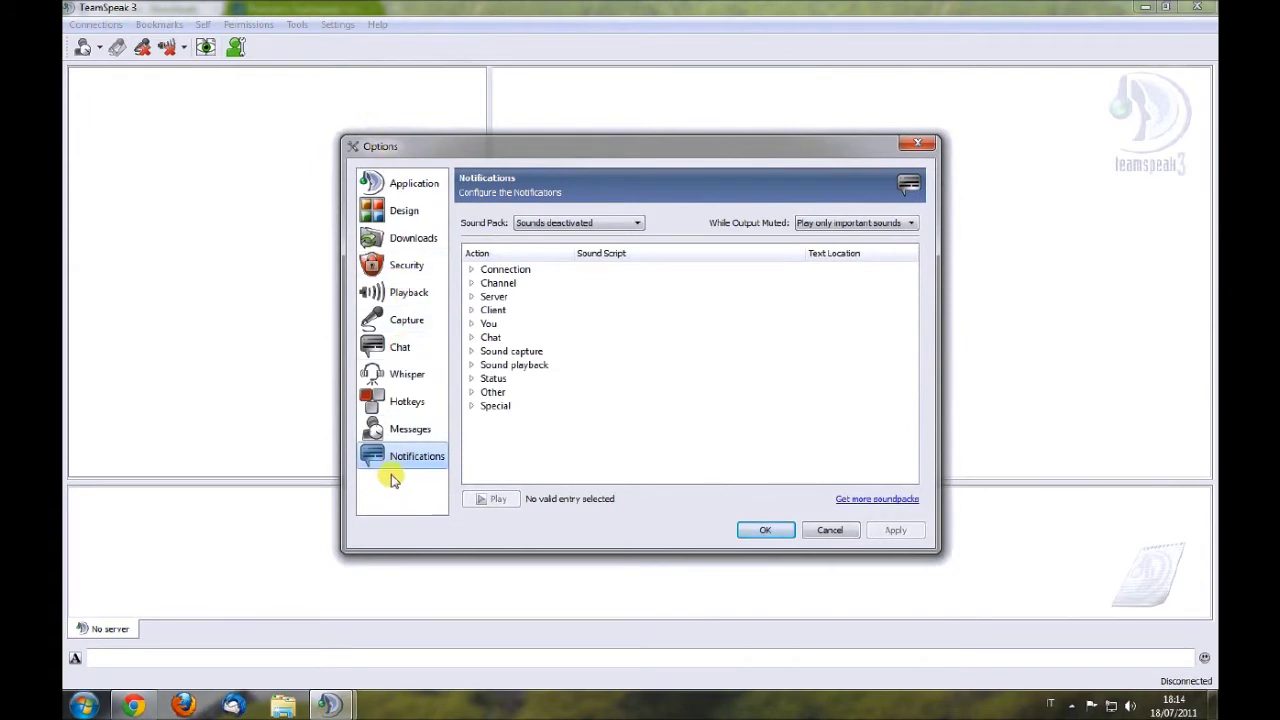
{"action": "left_click", "coordinate": [556, 222]}
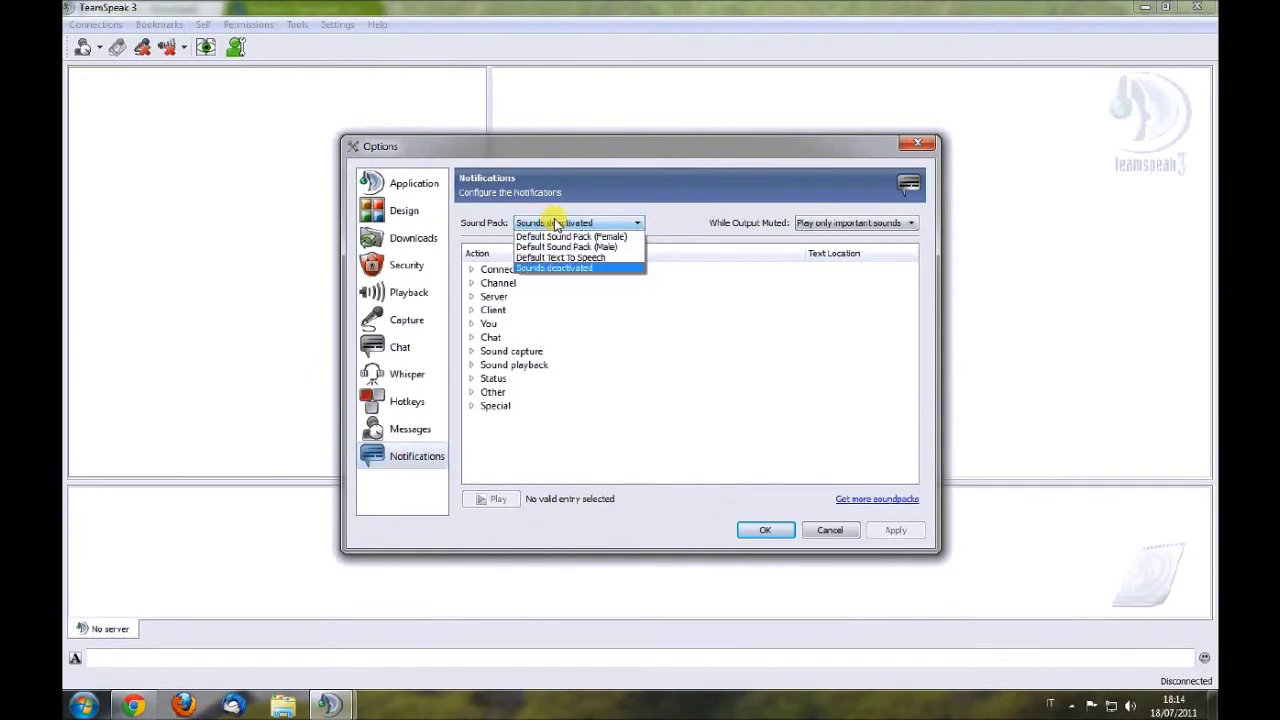
{"action": "left_click", "coordinate": [584, 268]}
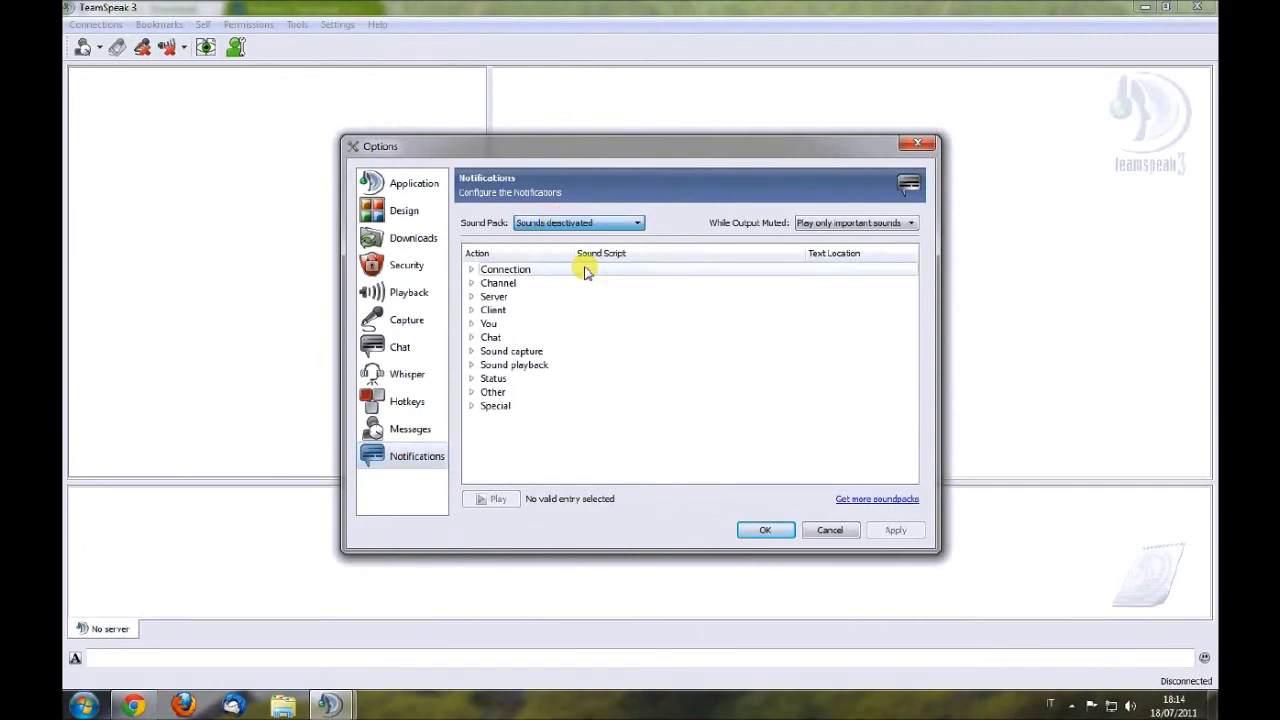
{"action": "left_click", "coordinate": [764, 532]}
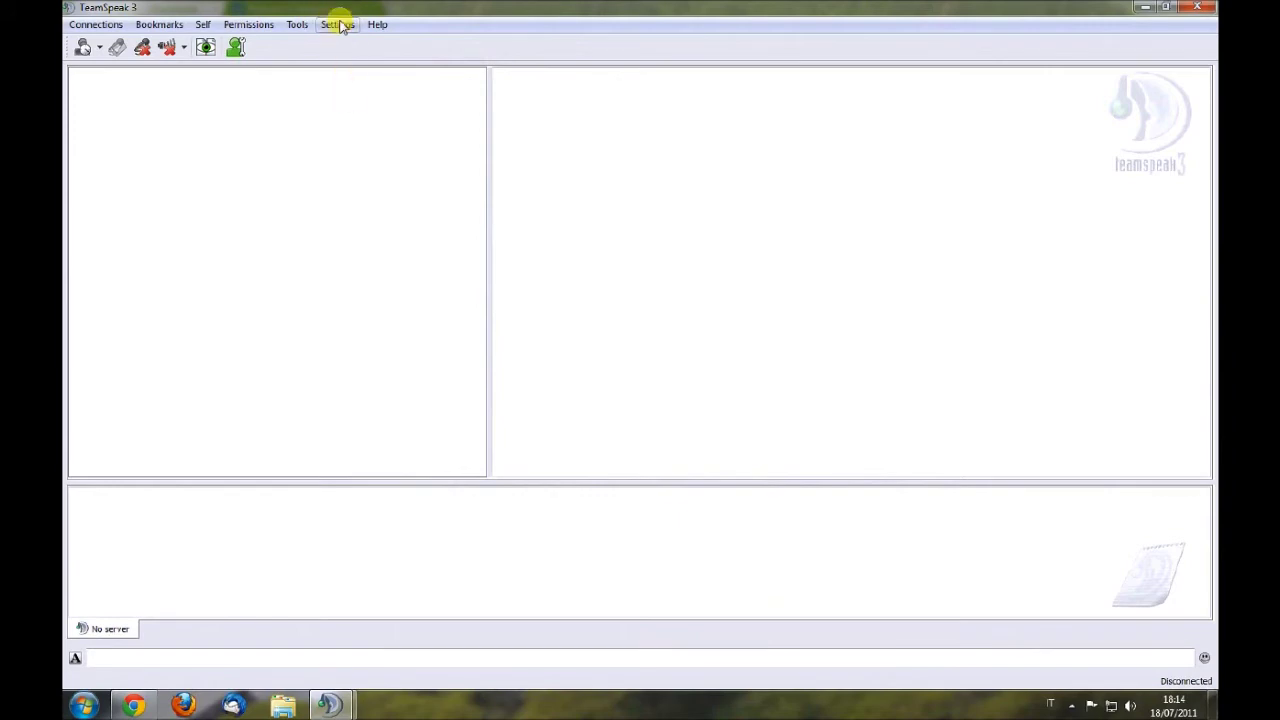
Step: Record the channel conversation to a Wave file on the Desktop under the suggested file name, and stop the recording
{"action": "left_click", "coordinate": [298, 24]}
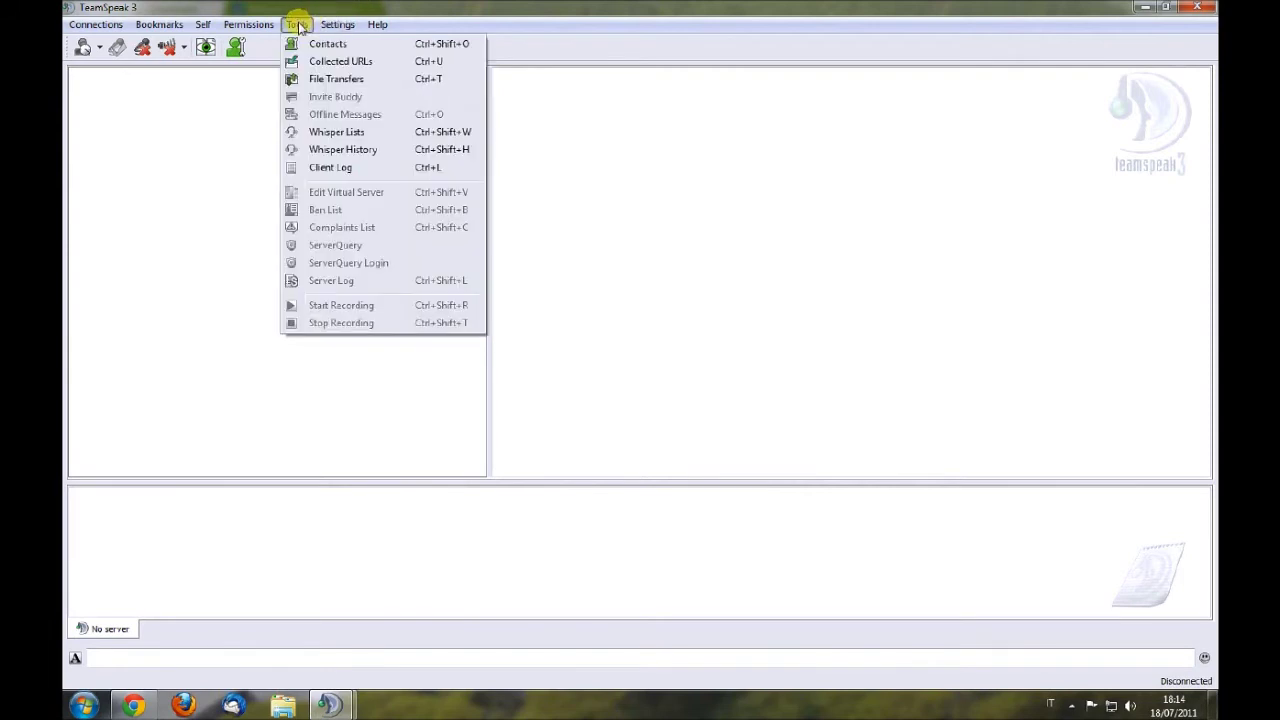
{"action": "left_click", "coordinate": [298, 24]}
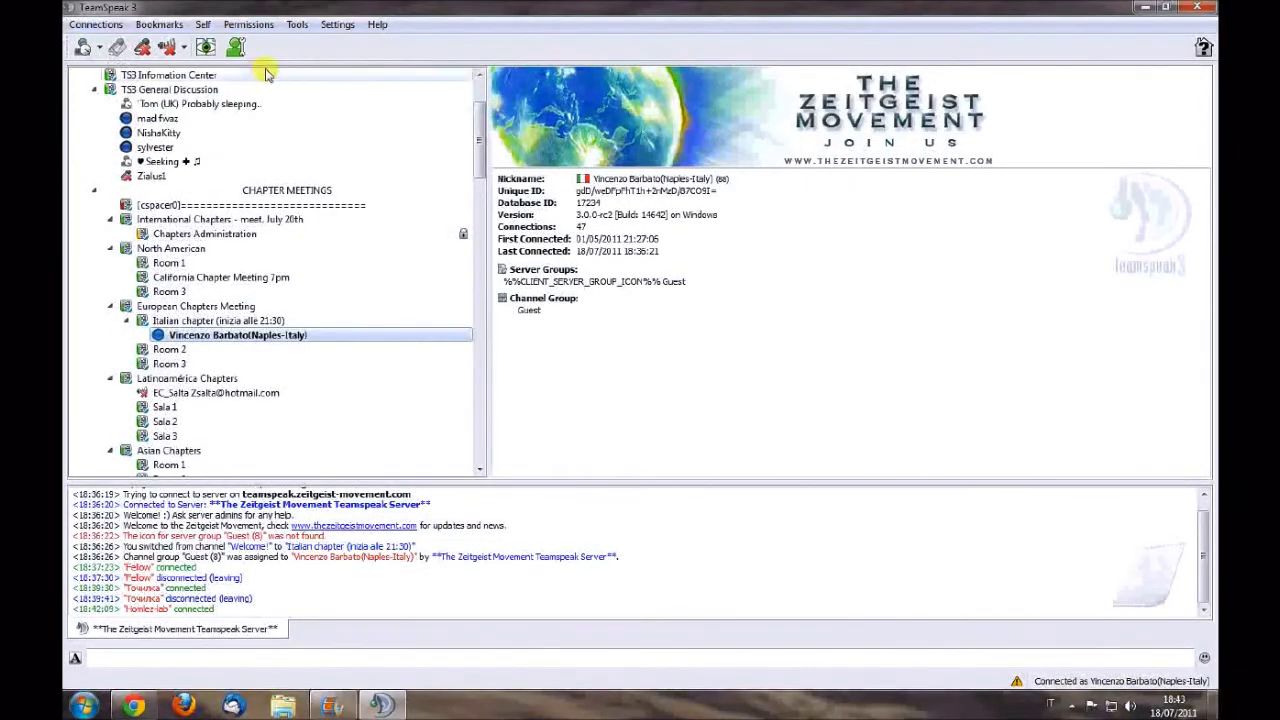
{"action": "left_click", "coordinate": [298, 24]}
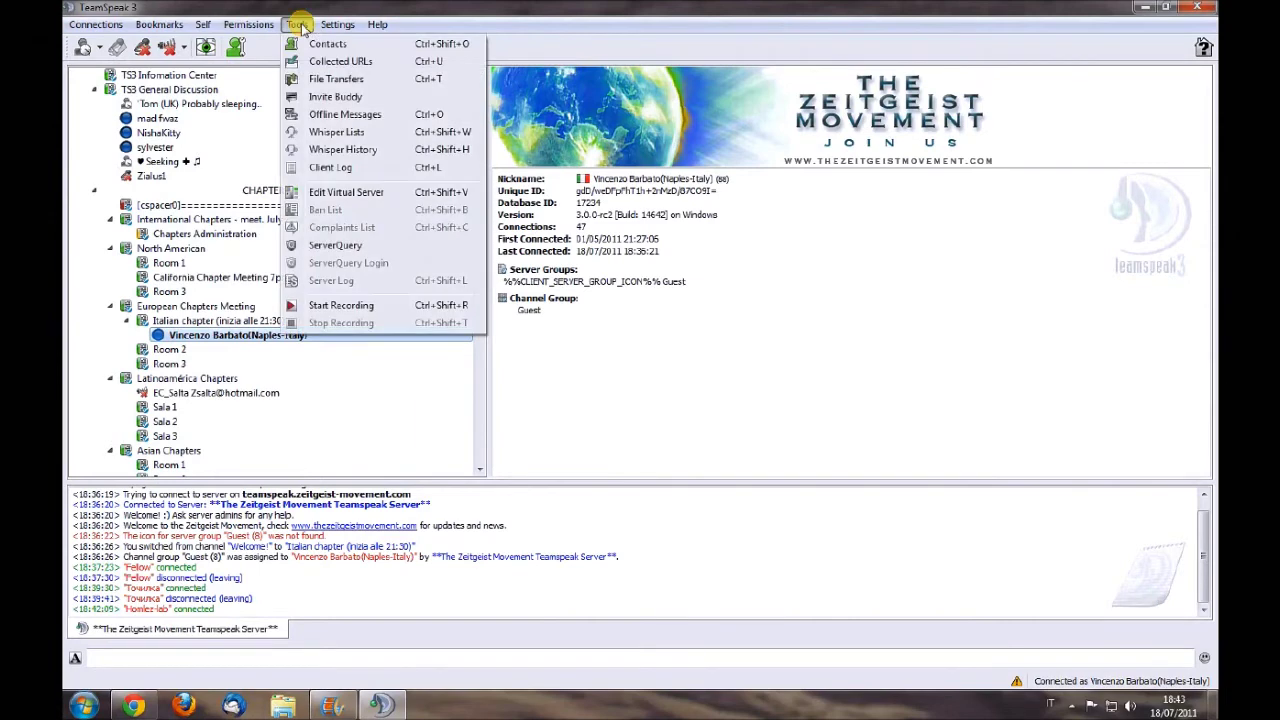
{"action": "left_click", "coordinate": [352, 306]}
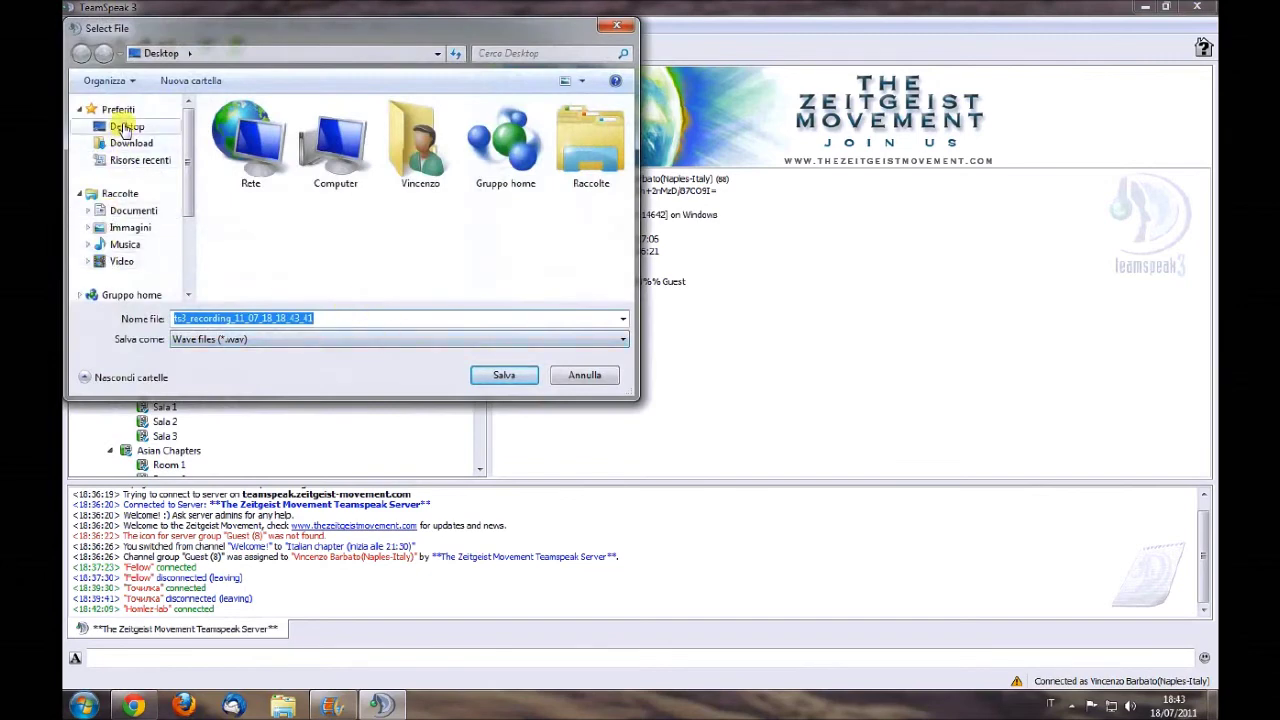
{"action": "left_click", "coordinate": [125, 130]}
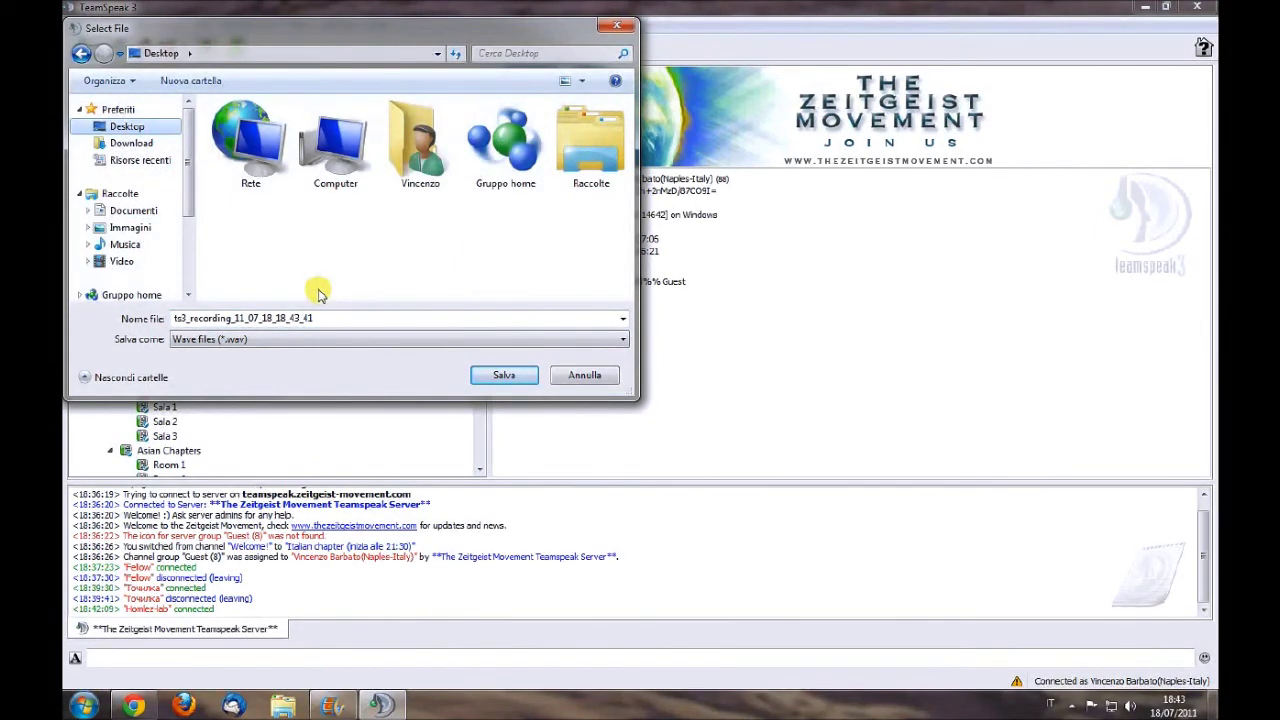
{"action": "left_click", "coordinate": [284, 342]}
{"action": "left_click", "coordinate": [283, 344]}
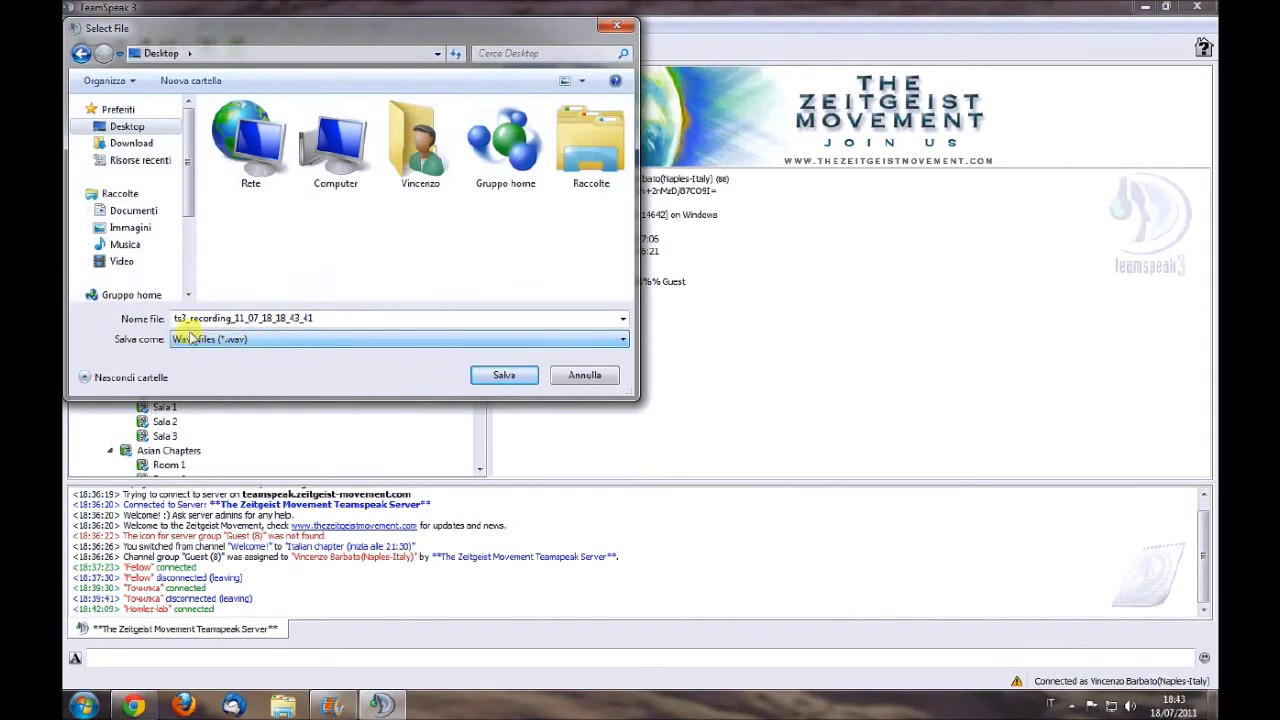
{"action": "left_click", "coordinate": [504, 377]}
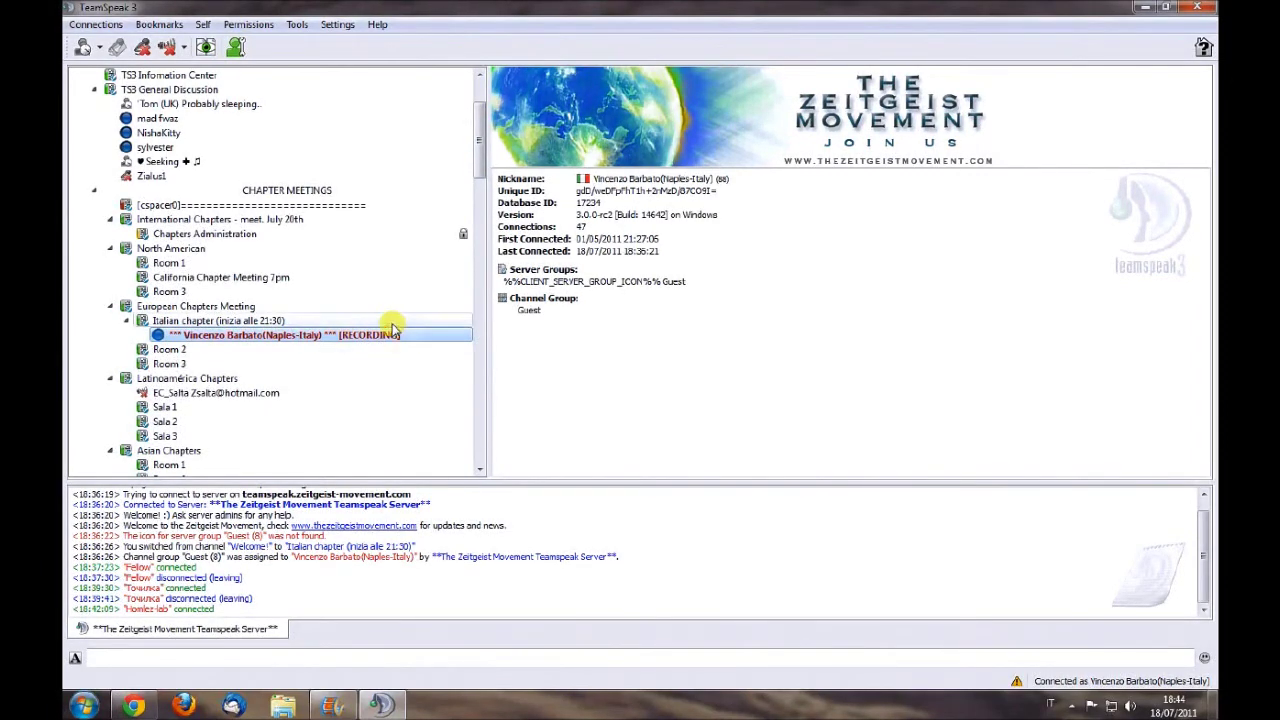
{"action": "left_click", "coordinate": [297, 24]}
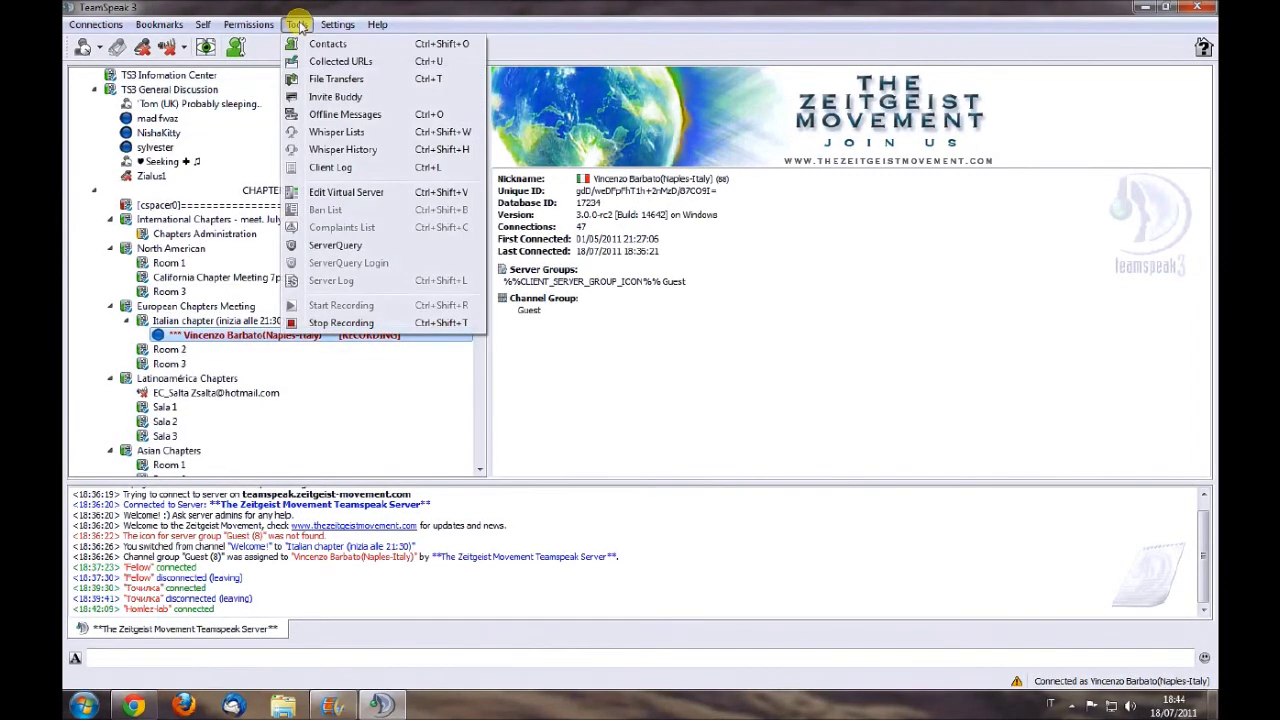
{"action": "left_click", "coordinate": [350, 326]}
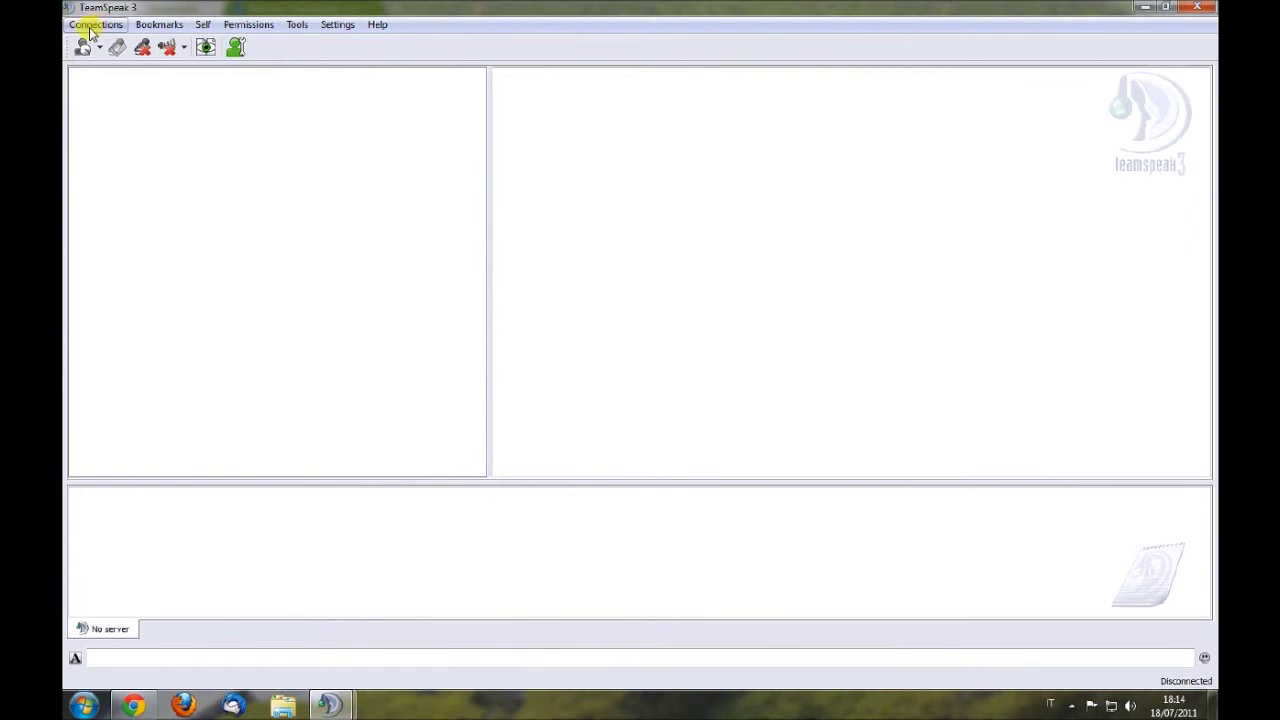
Step: Connect to teamspeak.zeitgeist-movement.com with the prefilled nickname and server password, and dismiss the host message
{"action": "left_click", "coordinate": [90, 28]}
{"action": "left_click", "coordinate": [106, 43]}
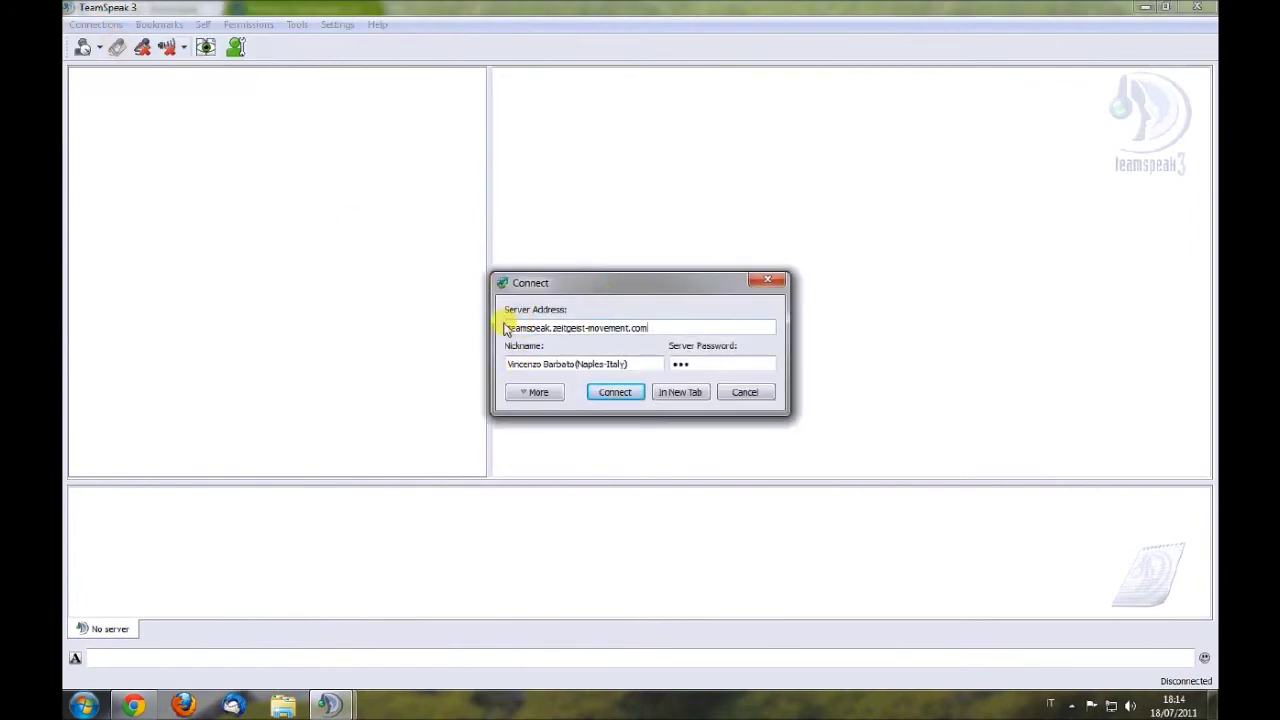
{"action": "left_click_drag", "start_coordinate": [506, 330], "coordinate": [659, 334]}
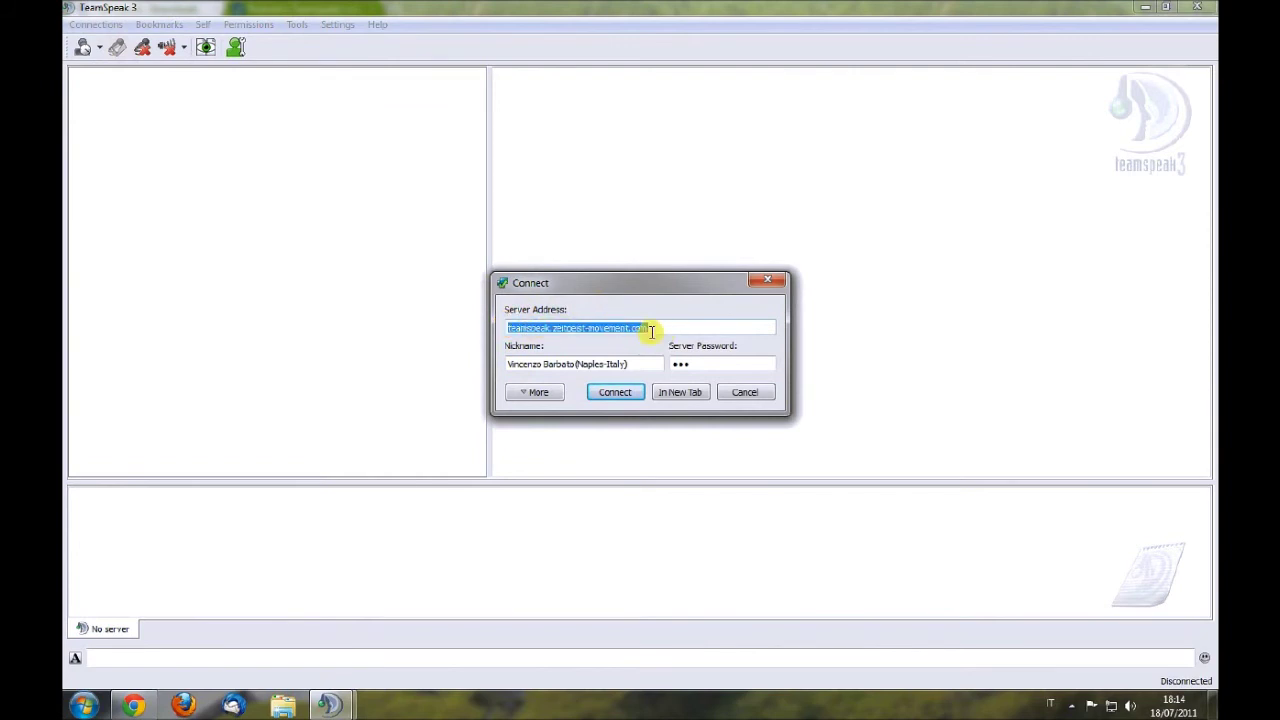
{"action": "left_click", "coordinate": [514, 326]}
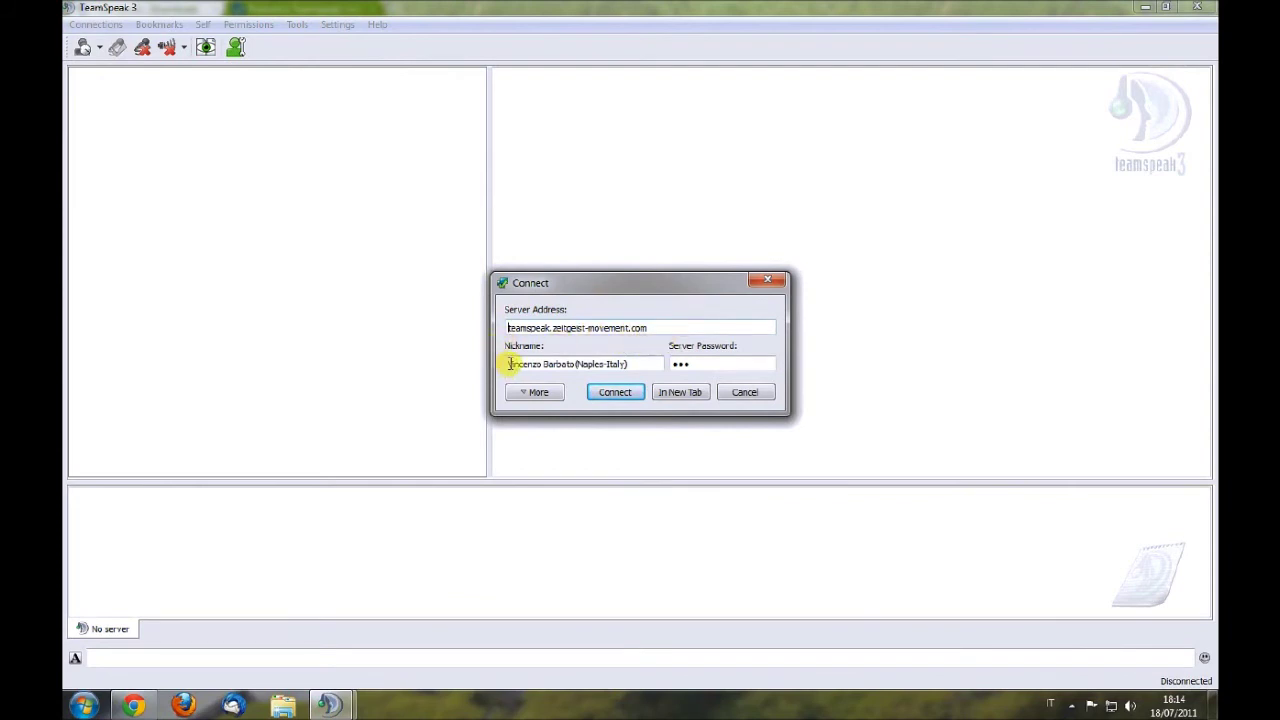
{"action": "left_click_drag", "start_coordinate": [508, 364], "coordinate": [677, 349]}
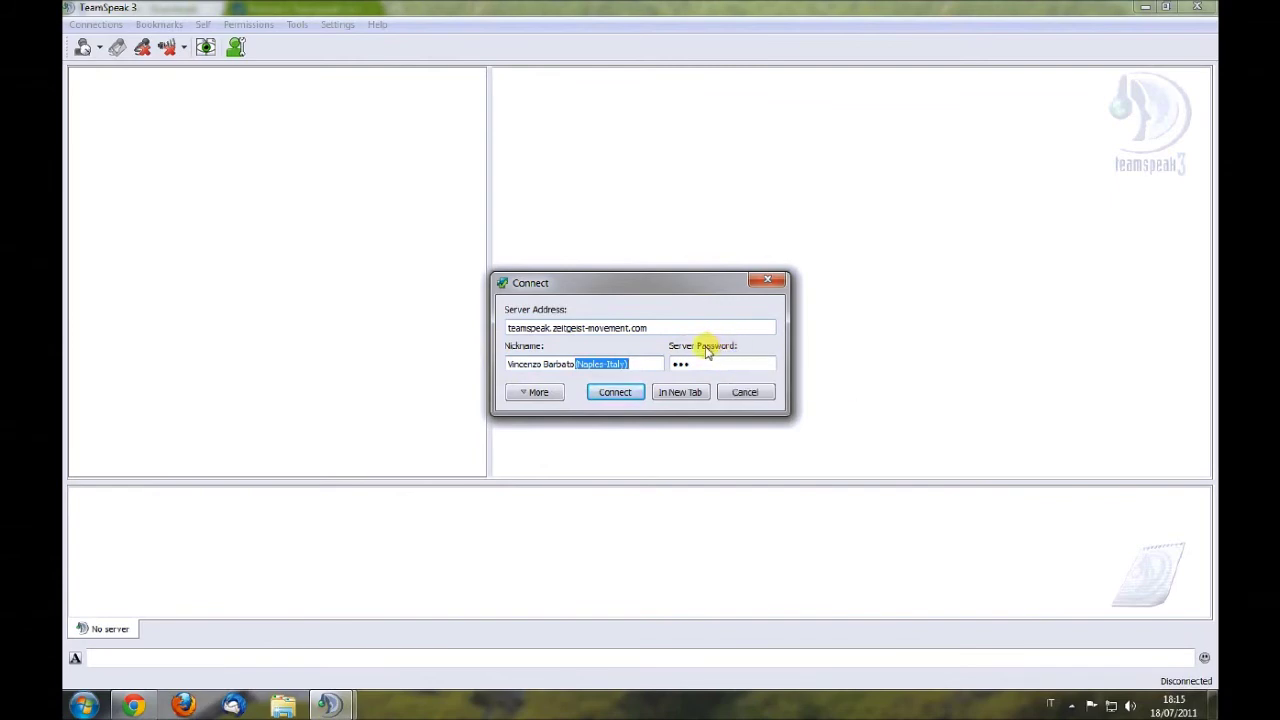
{"action": "left_click", "coordinate": [616, 393]}
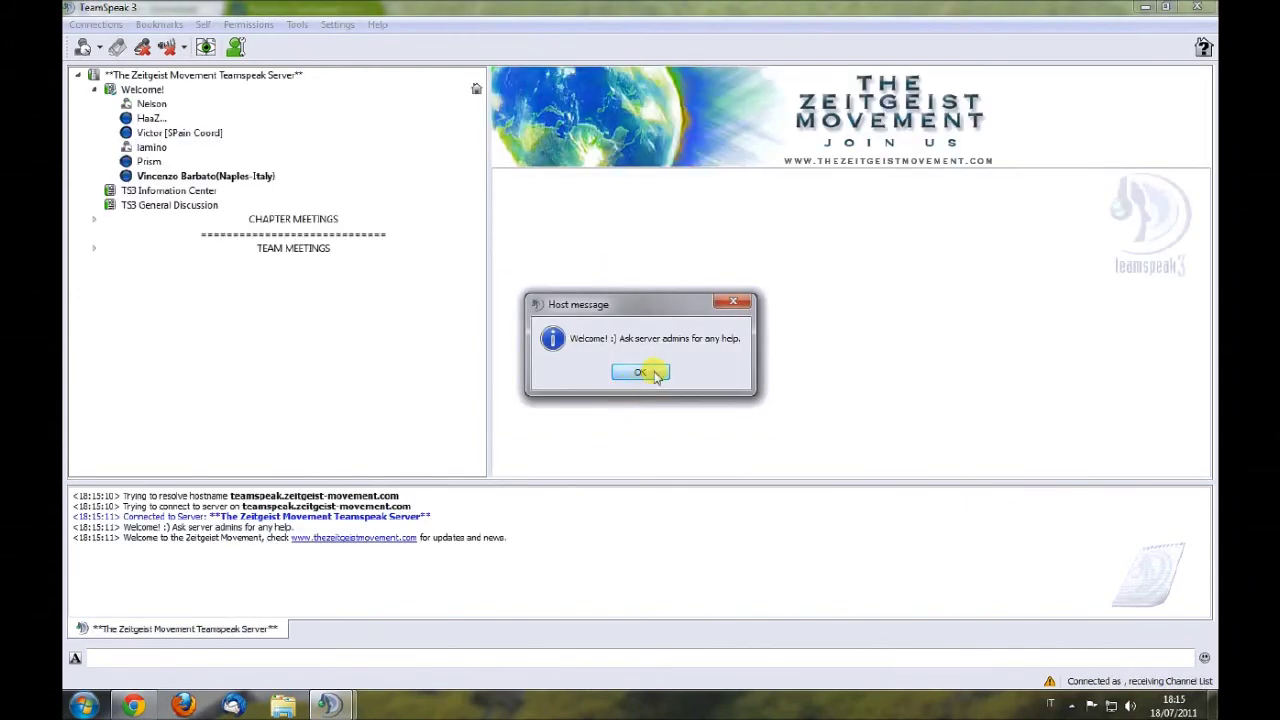
{"action": "left_click", "coordinate": [648, 372]}
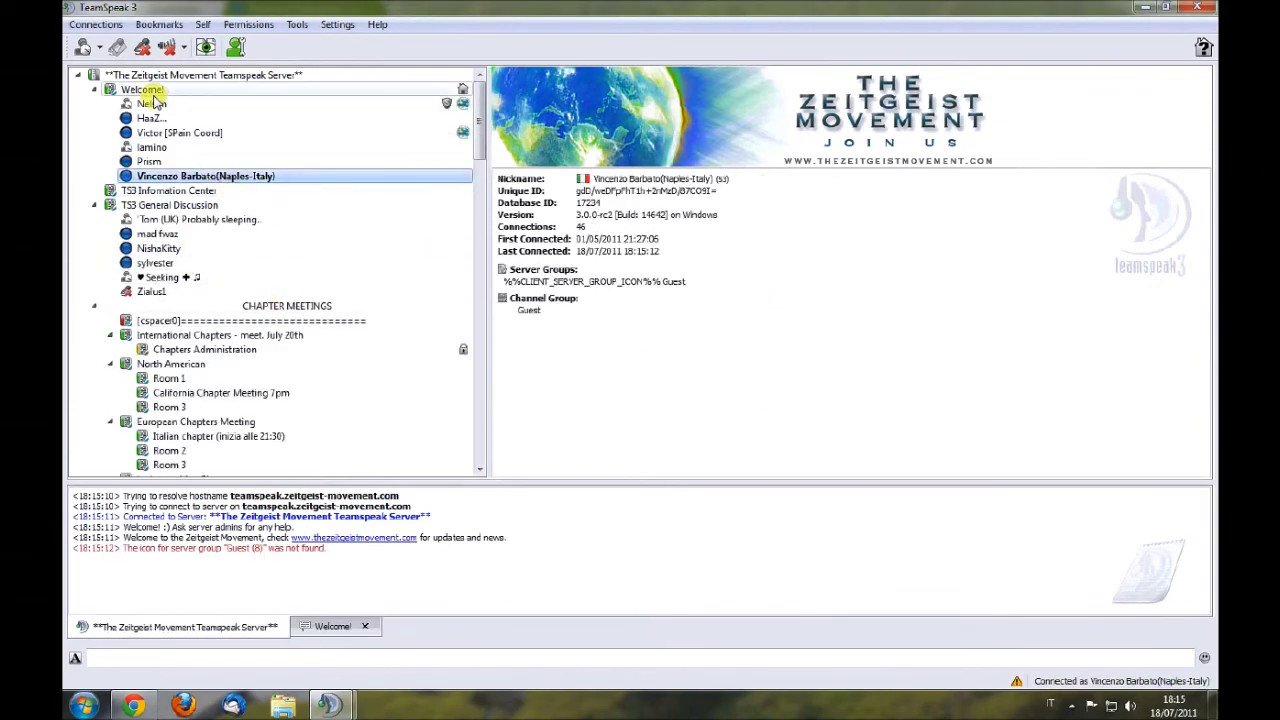
Step: Look through the general, chapter meeting and team meeting channels in the server's channel tree
{"action": "scroll", "coordinate": [165, 103], "scroll_direction": "down", "scroll_amount": 2}
{"action": "scroll", "coordinate": [170, 160], "scroll_direction": "down", "scroll_amount": 3}
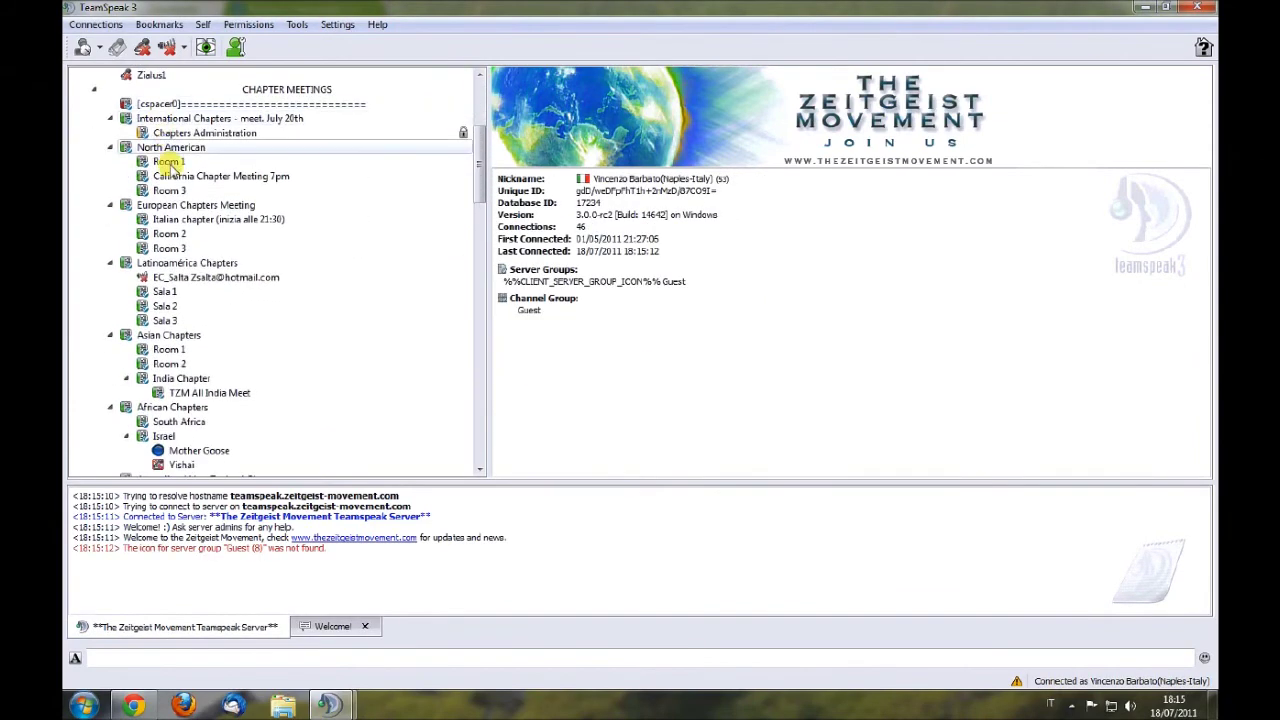
{"action": "scroll", "coordinate": [172, 233], "scroll_direction": "up", "scroll_amount": 4}
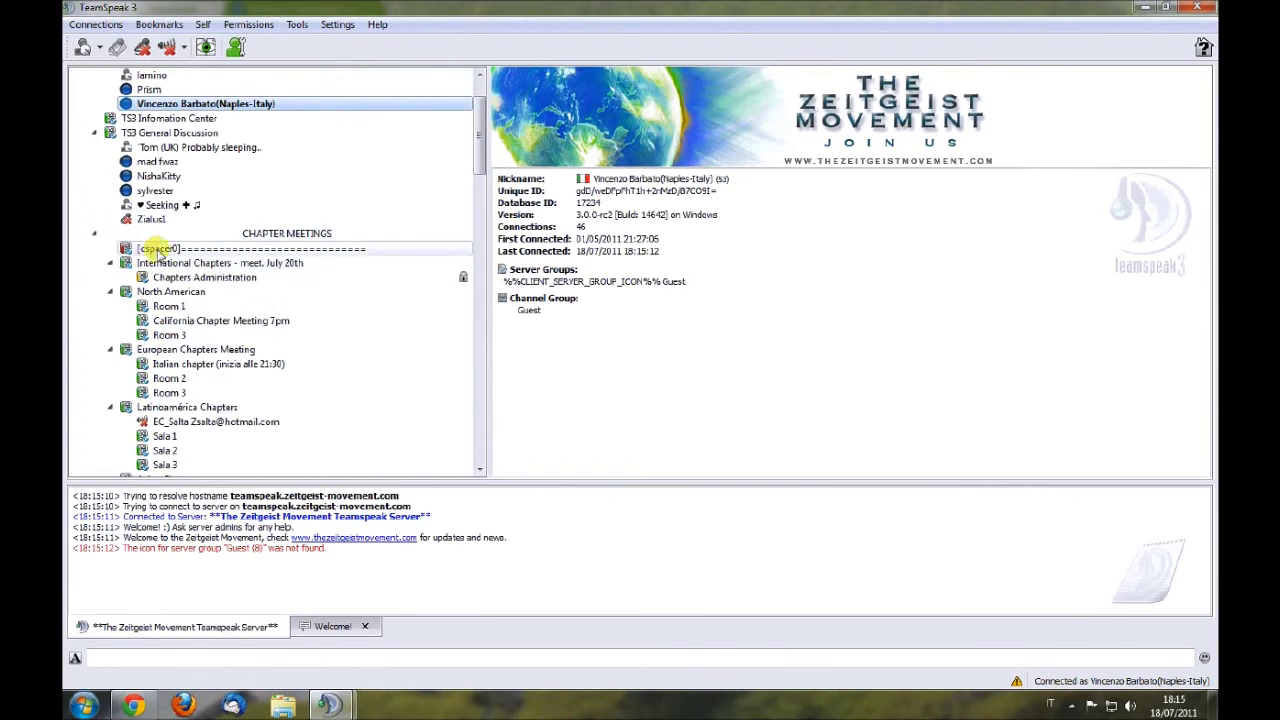
{"action": "scroll", "coordinate": [150, 255], "scroll_direction": "down", "scroll_amount": 2}
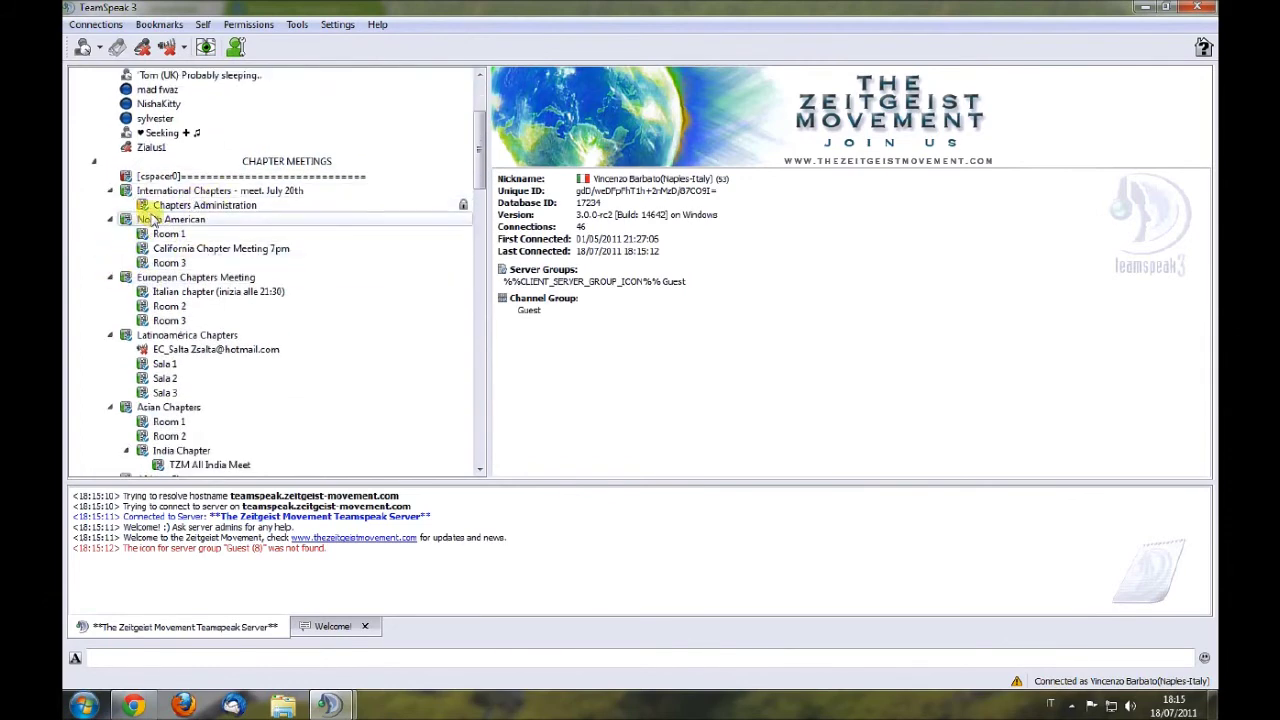
{"action": "scroll", "coordinate": [210, 240], "scroll_direction": "down", "scroll_amount": 2}
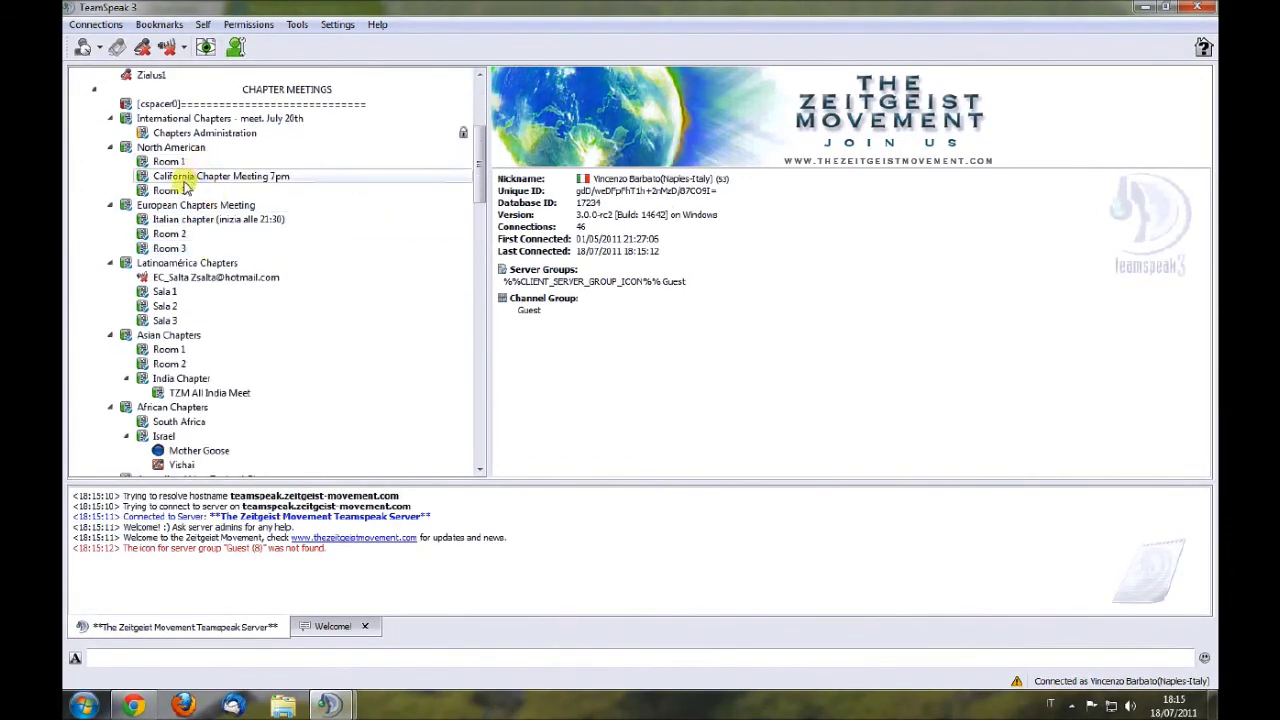
{"action": "scroll", "coordinate": [172, 190], "scroll_direction": "down", "scroll_amount": 2}
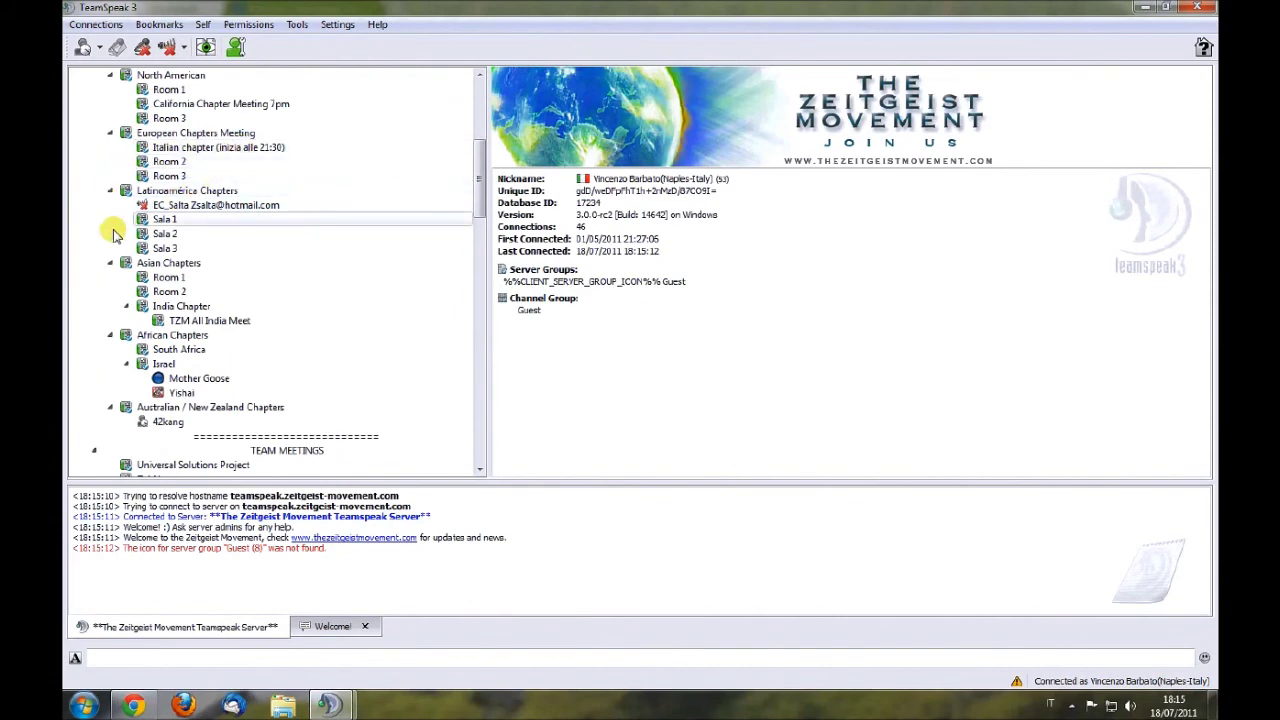
{"action": "scroll", "coordinate": [268, 270], "scroll_direction": "down", "scroll_amount": 5}
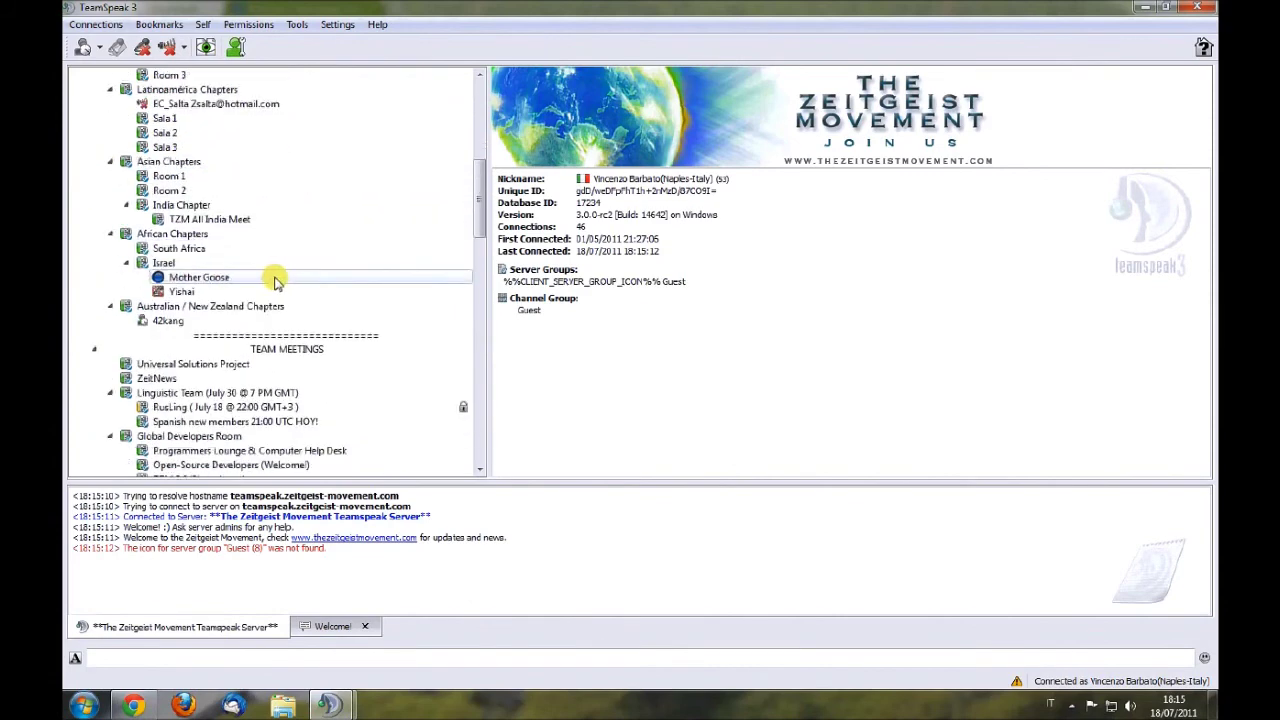
{"action": "scroll", "coordinate": [262, 276], "scroll_direction": "up", "scroll_amount": 12}
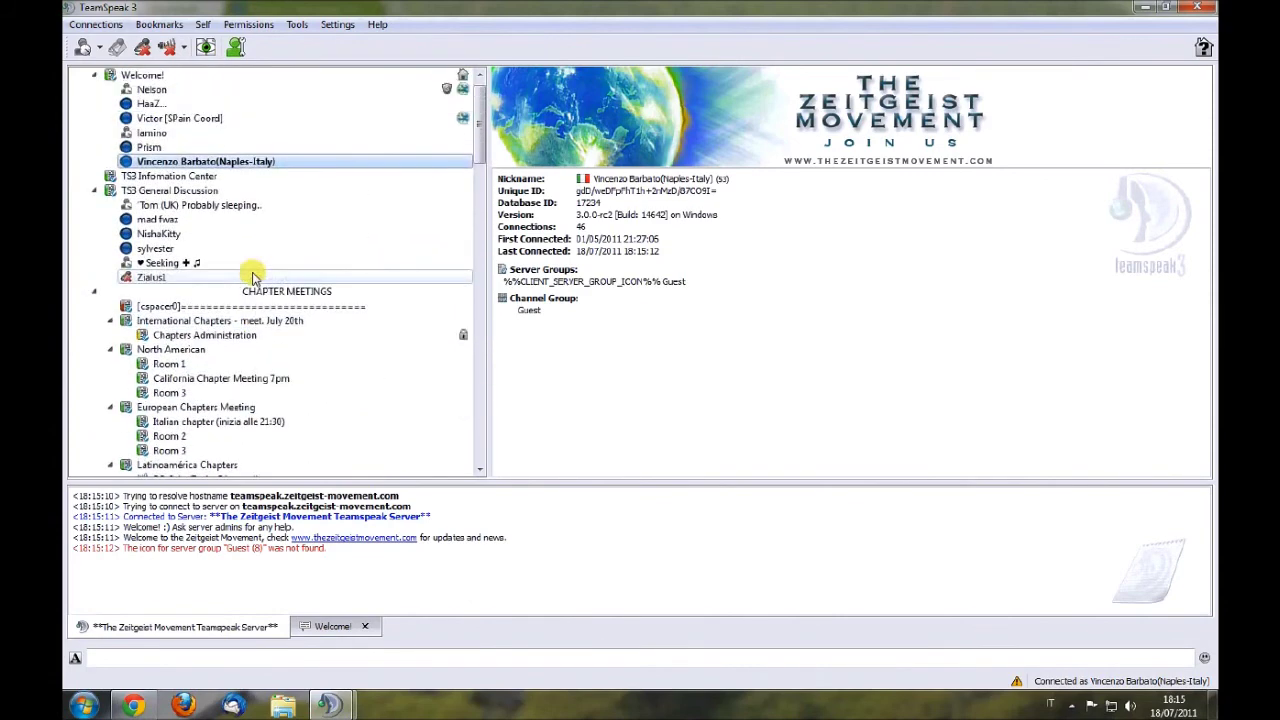
Step: Join the Italian chapter (inizia alle 21:30) channel under European Chapters Meeting
{"action": "scroll", "coordinate": [225, 325], "scroll_direction": "down", "scroll_amount": 3}
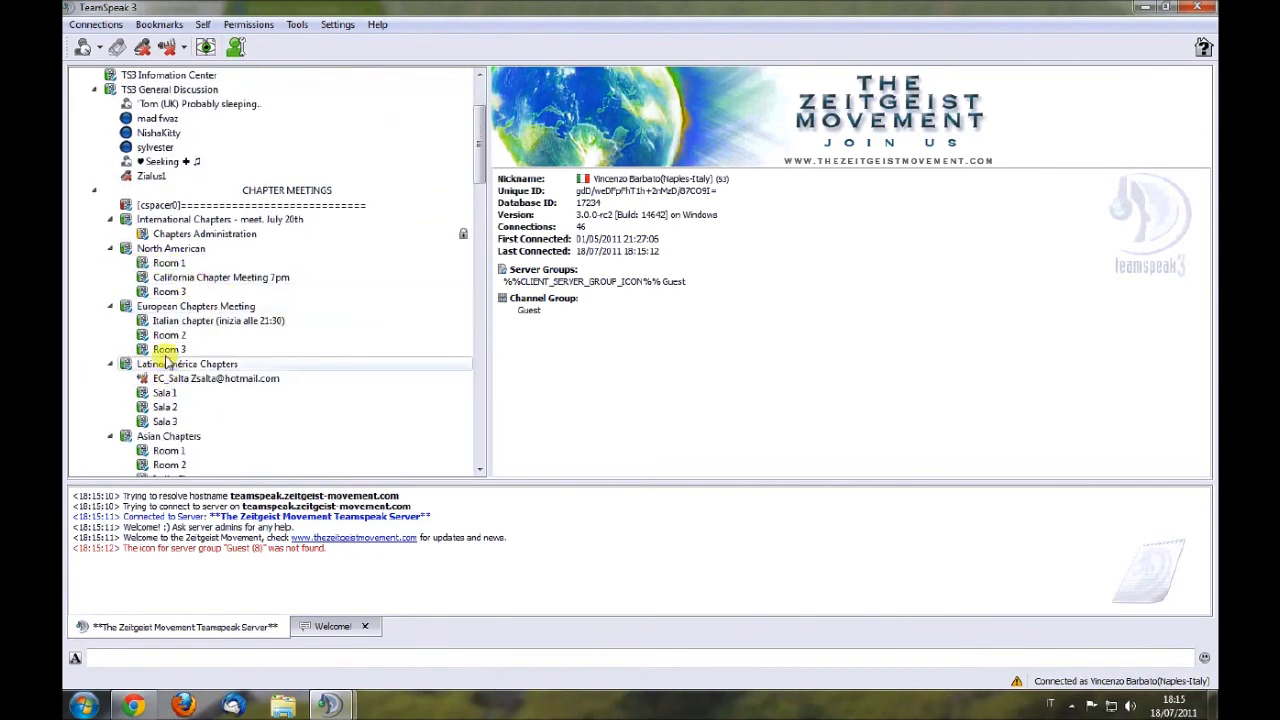
{"action": "left_click", "coordinate": [212, 322]}
{"action": "double_click", "coordinate": [212, 322]}
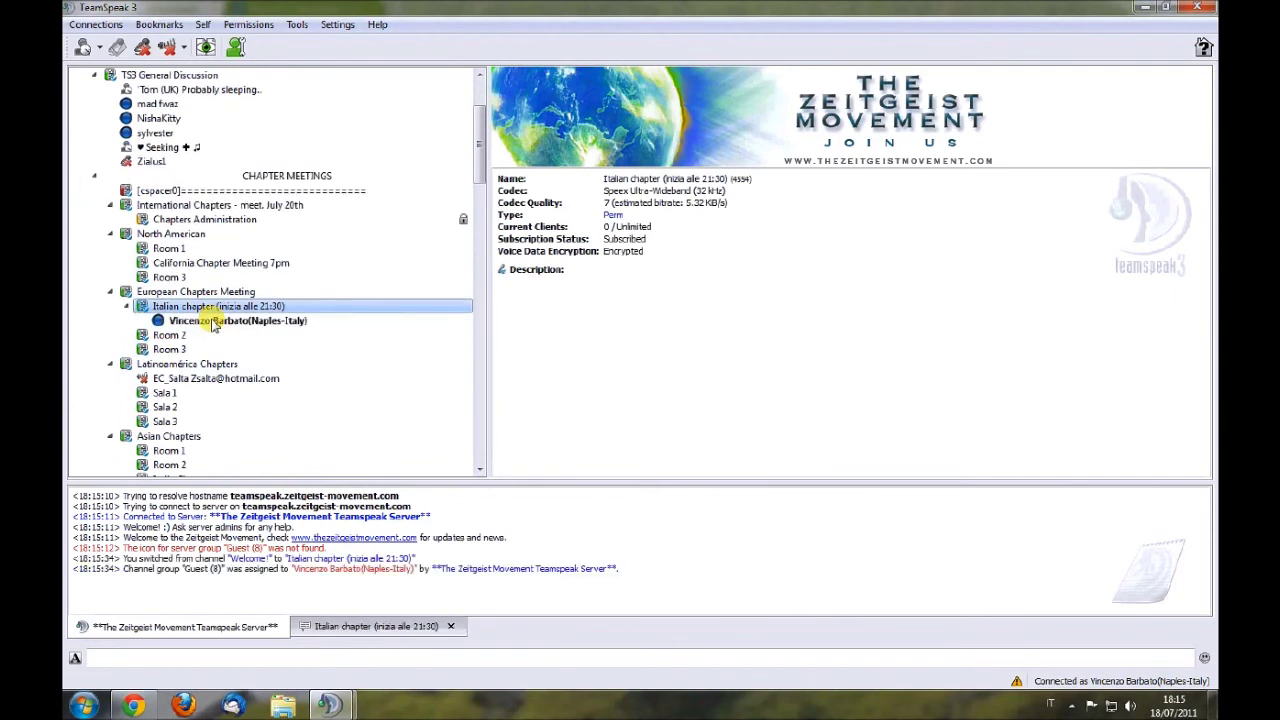
{"action": "scroll", "coordinate": [196, 308], "scroll_direction": "down", "scroll_amount": 1}
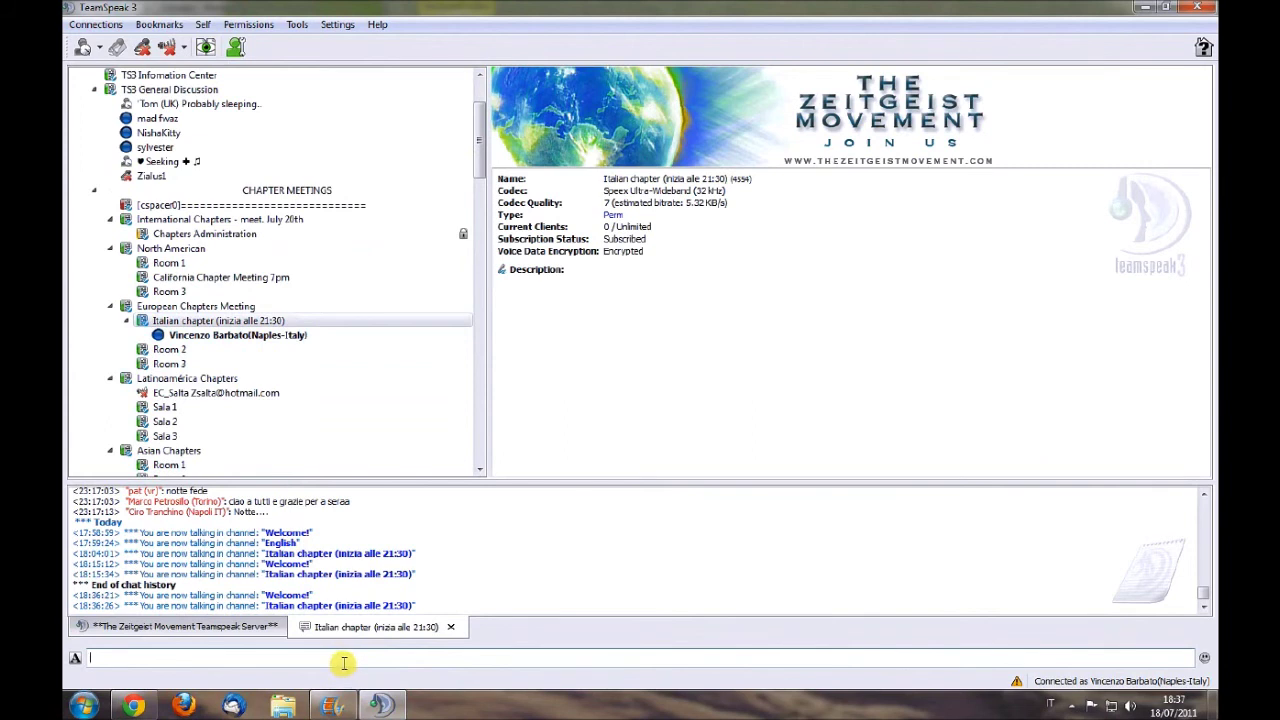
Step: View the details of the Italian chapter channel and of your own user, and compare the server log with the channel chat
{"action": "left_click", "coordinate": [171, 322]}
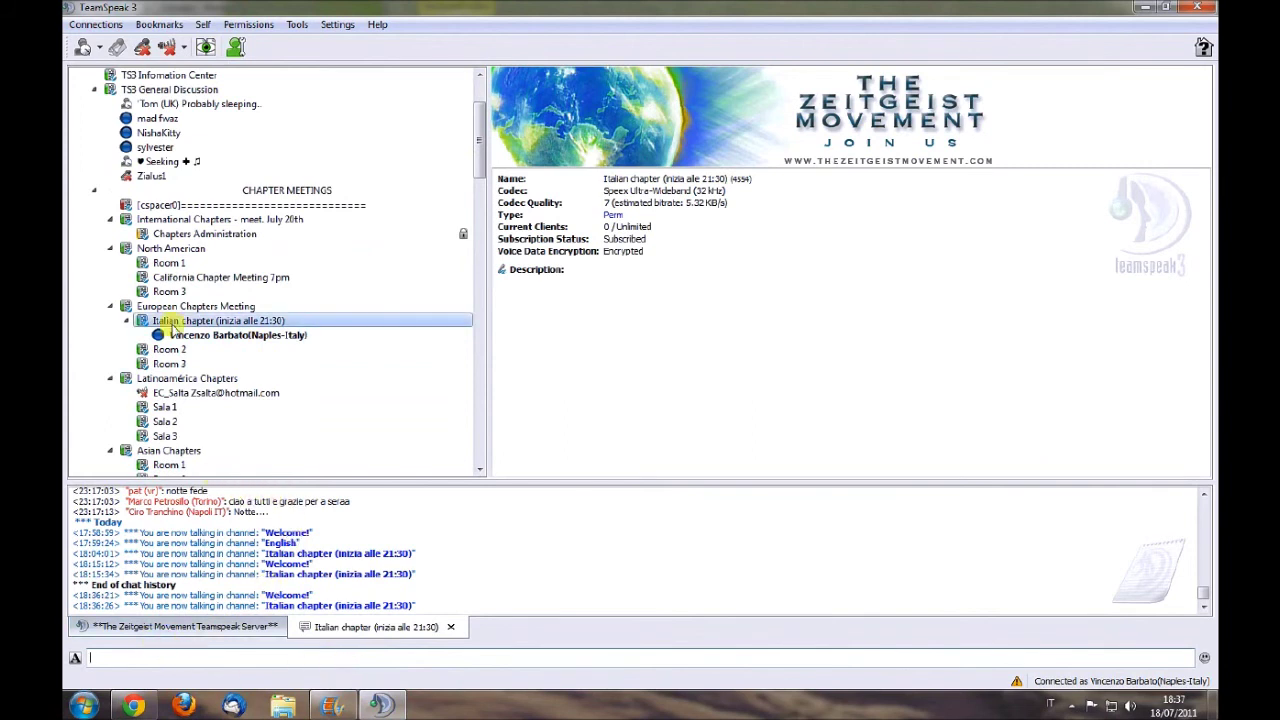
{"action": "left_click", "coordinate": [250, 335]}
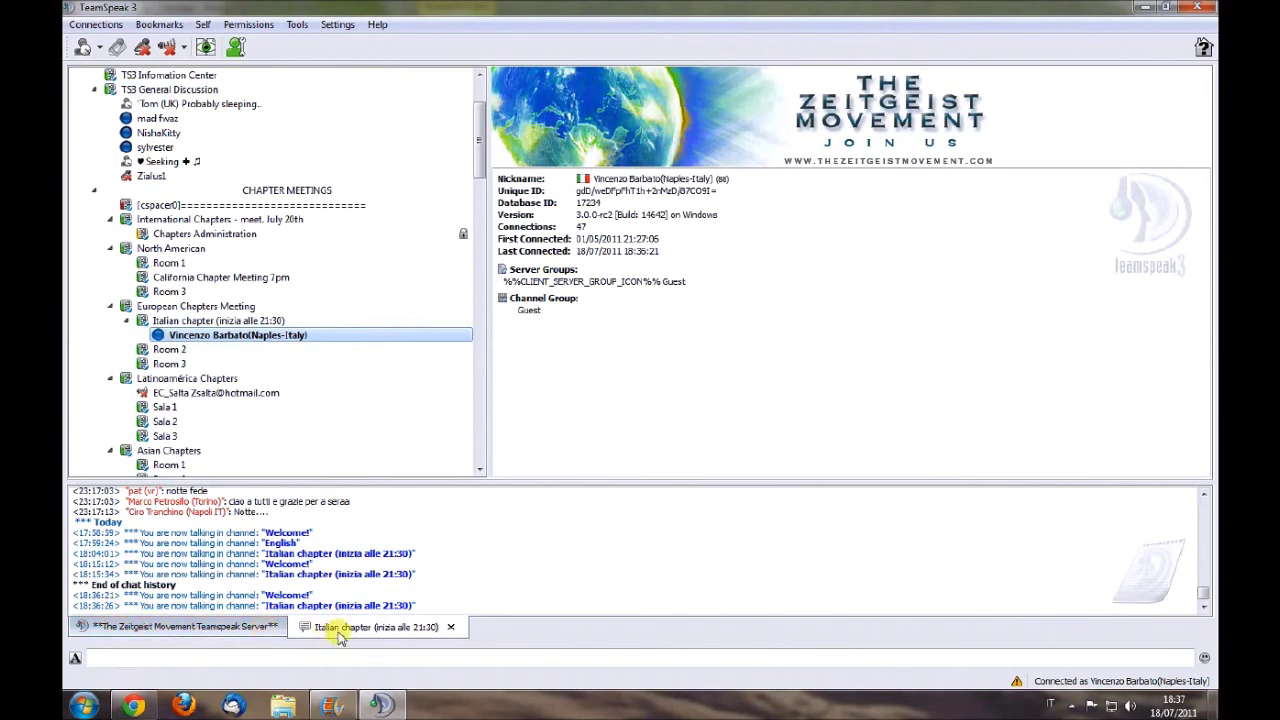
{"action": "left_click", "coordinate": [188, 630]}
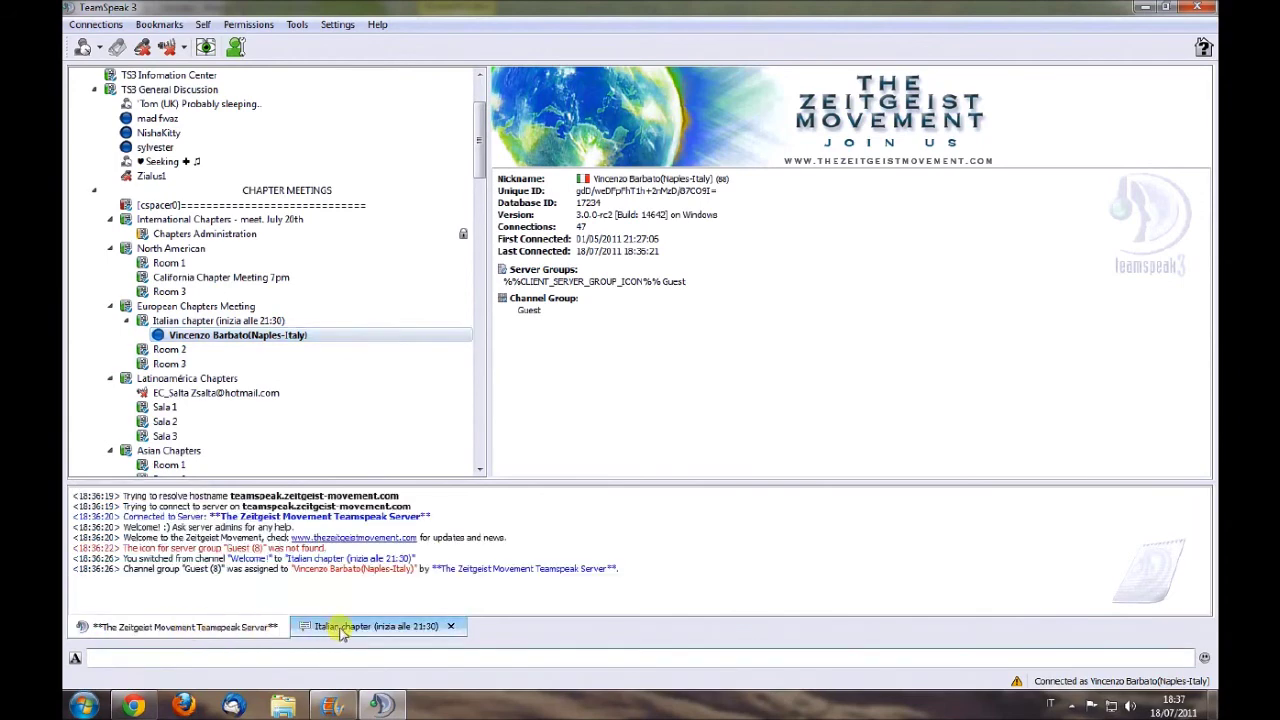
{"action": "left_click", "coordinate": [350, 630]}
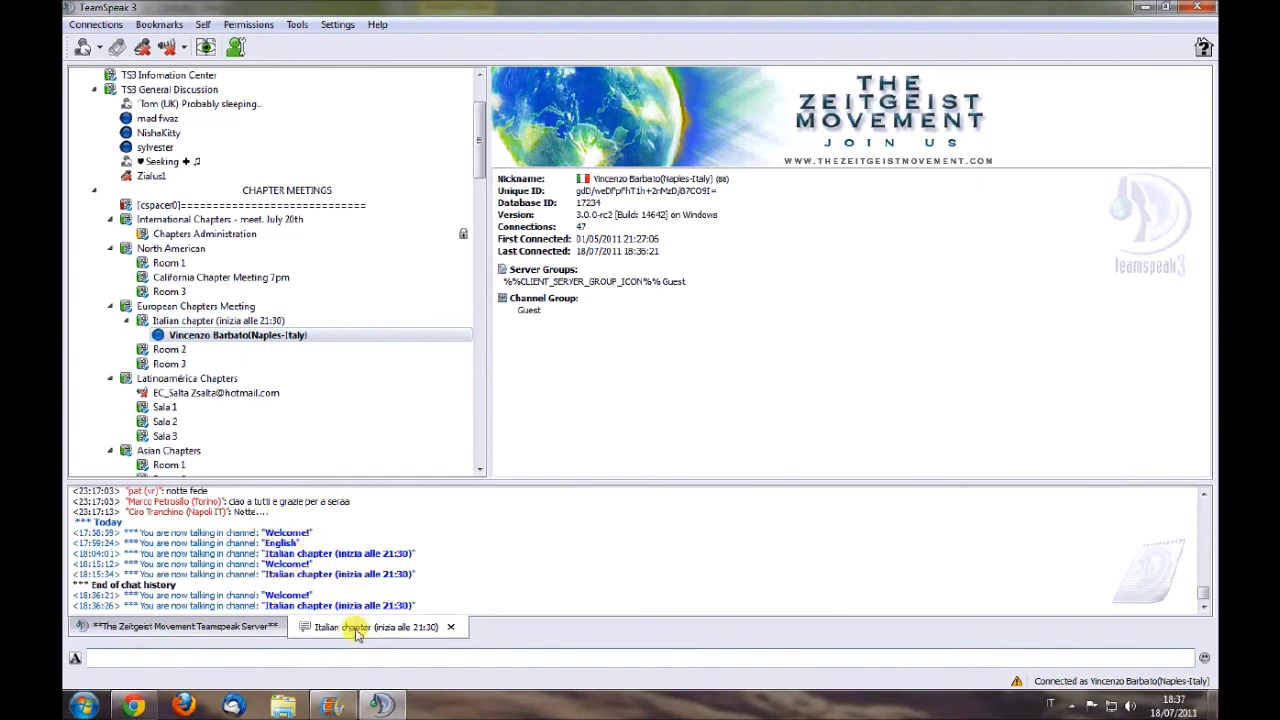
Step: Send the message "ciao" in the Italian chapter channel chat and point it out in the chat log
{"action": "left_click", "coordinate": [305, 659]}
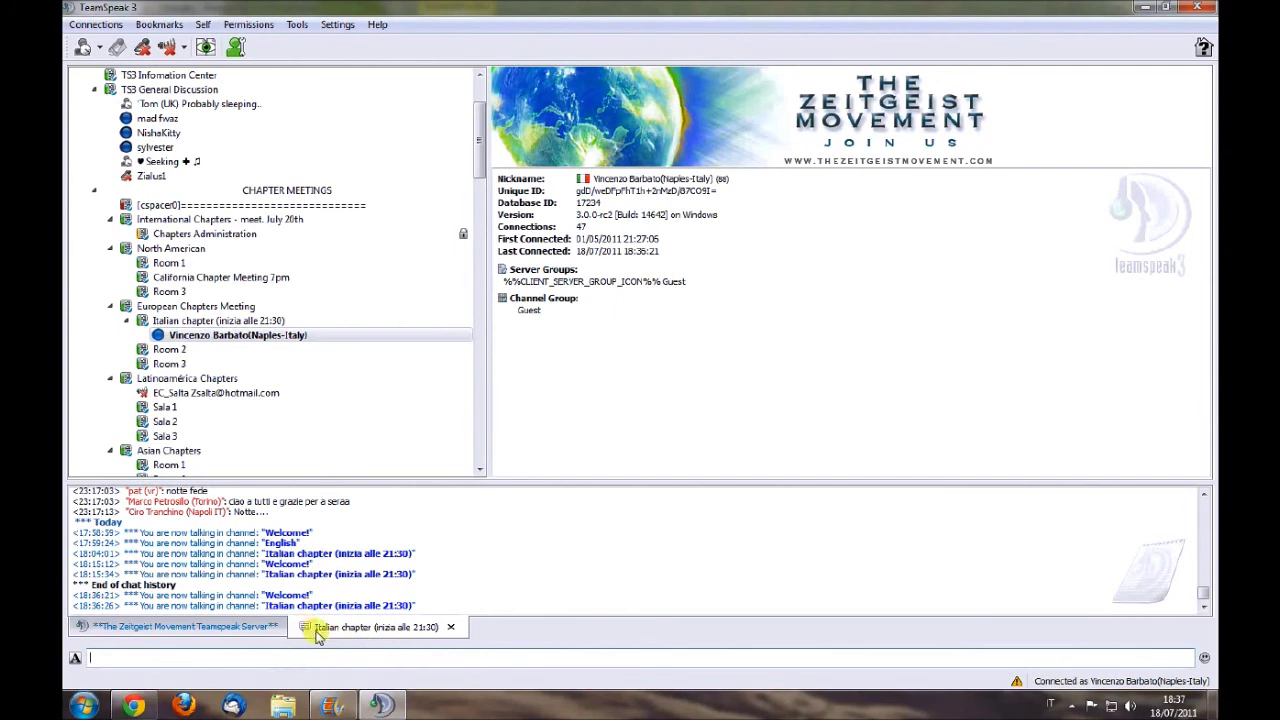
{"action": "left_click", "coordinate": [162, 657]}
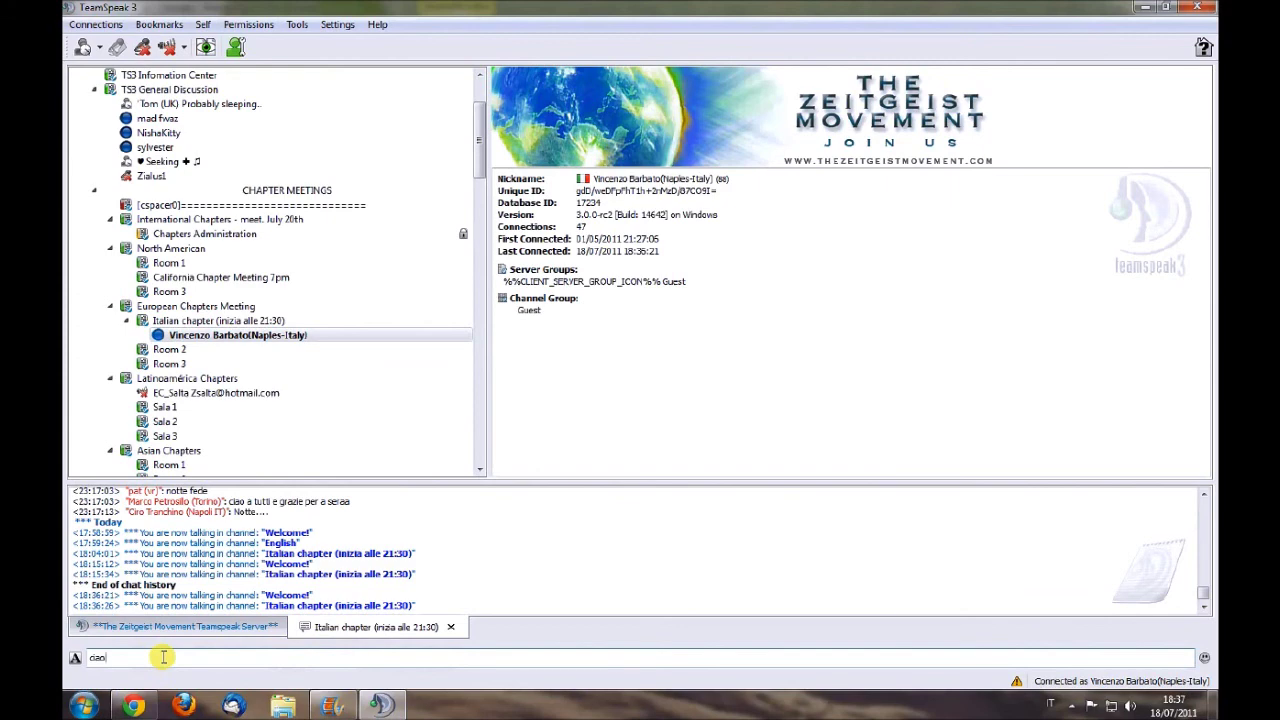
{"action": "key", "text": "Return"}
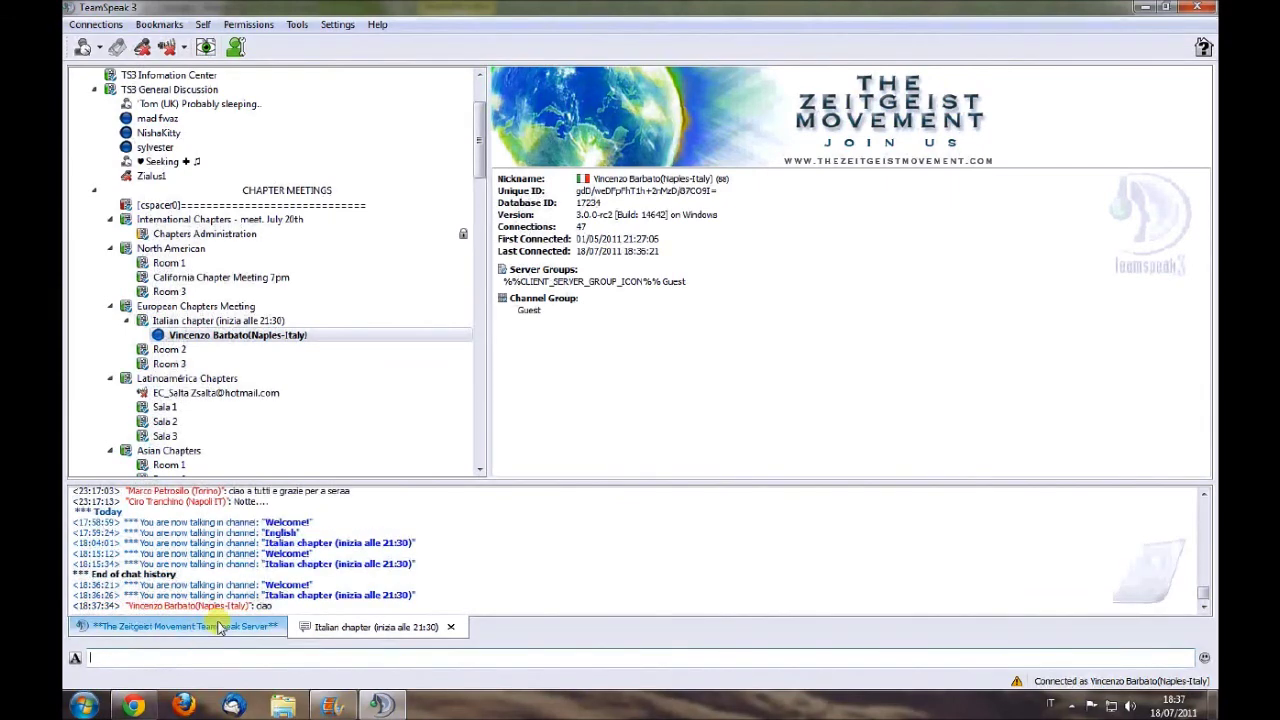
{"action": "left_click_drag", "start_coordinate": [259, 609], "coordinate": [269, 608]}
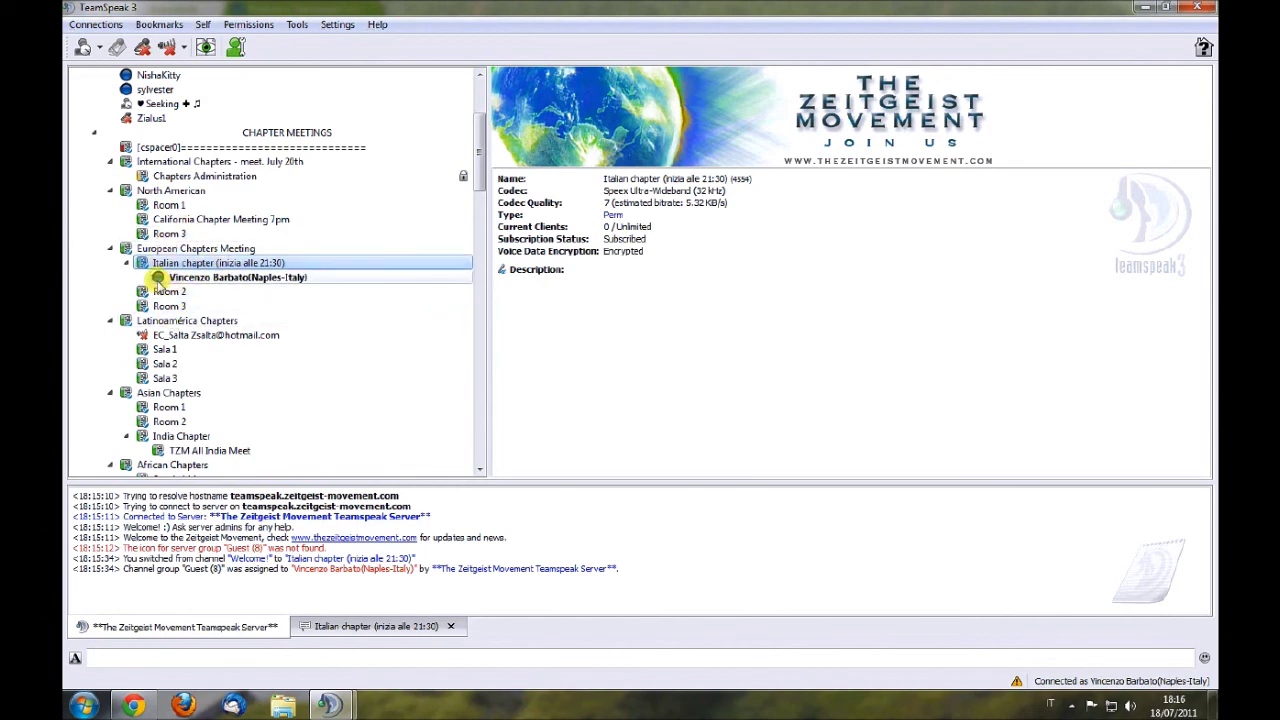
Step: Browse the channel tree from the Welcome! channel through the team meetings to the language channels
{"action": "scroll", "coordinate": [318, 289], "scroll_direction": "down", "scroll_amount": 1}
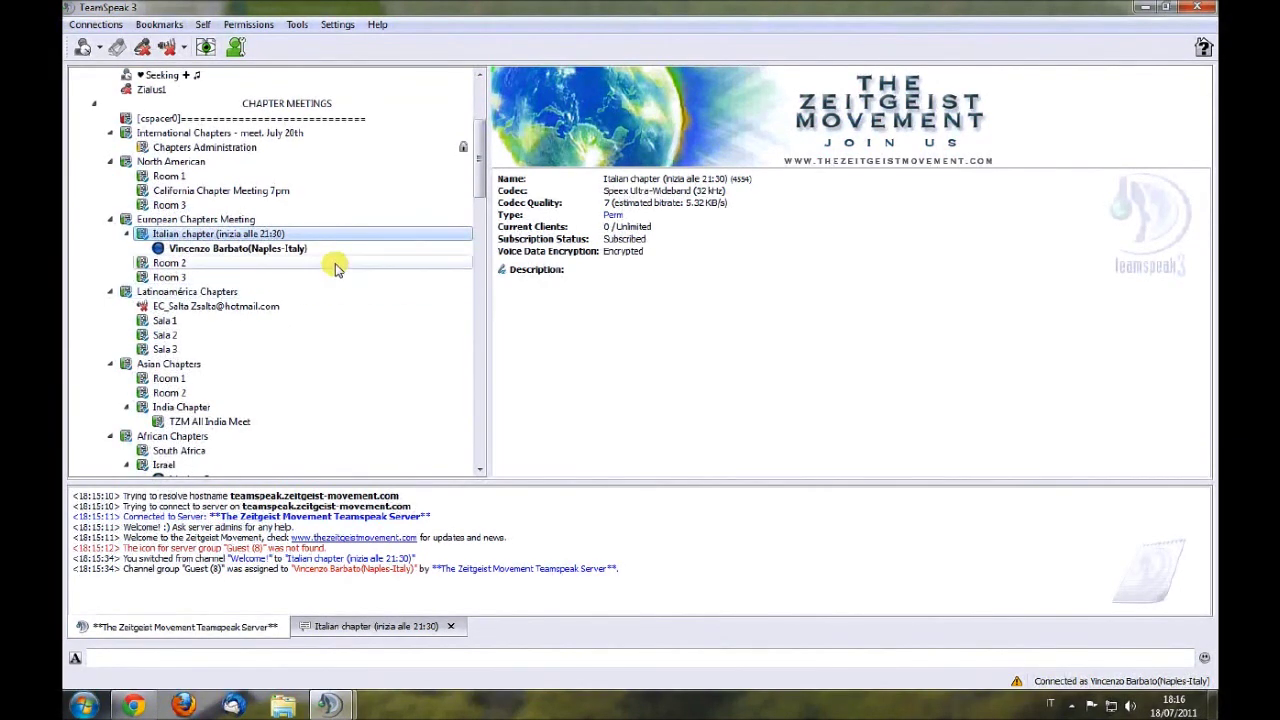
{"action": "scroll", "coordinate": [293, 261], "scroll_direction": "up", "scroll_amount": 5}
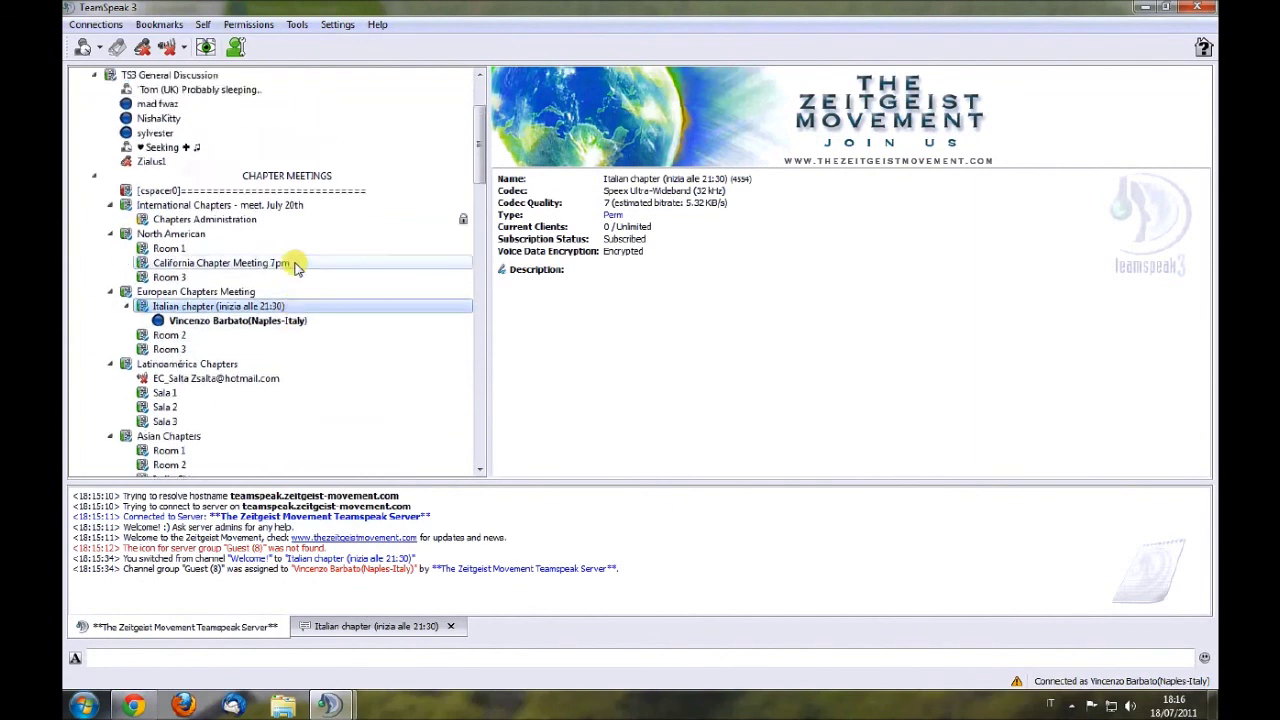
{"action": "scroll", "coordinate": [320, 157], "scroll_direction": "down", "scroll_amount": 5}
{"action": "scroll", "coordinate": [300, 324], "scroll_direction": "up", "scroll_amount": 4}
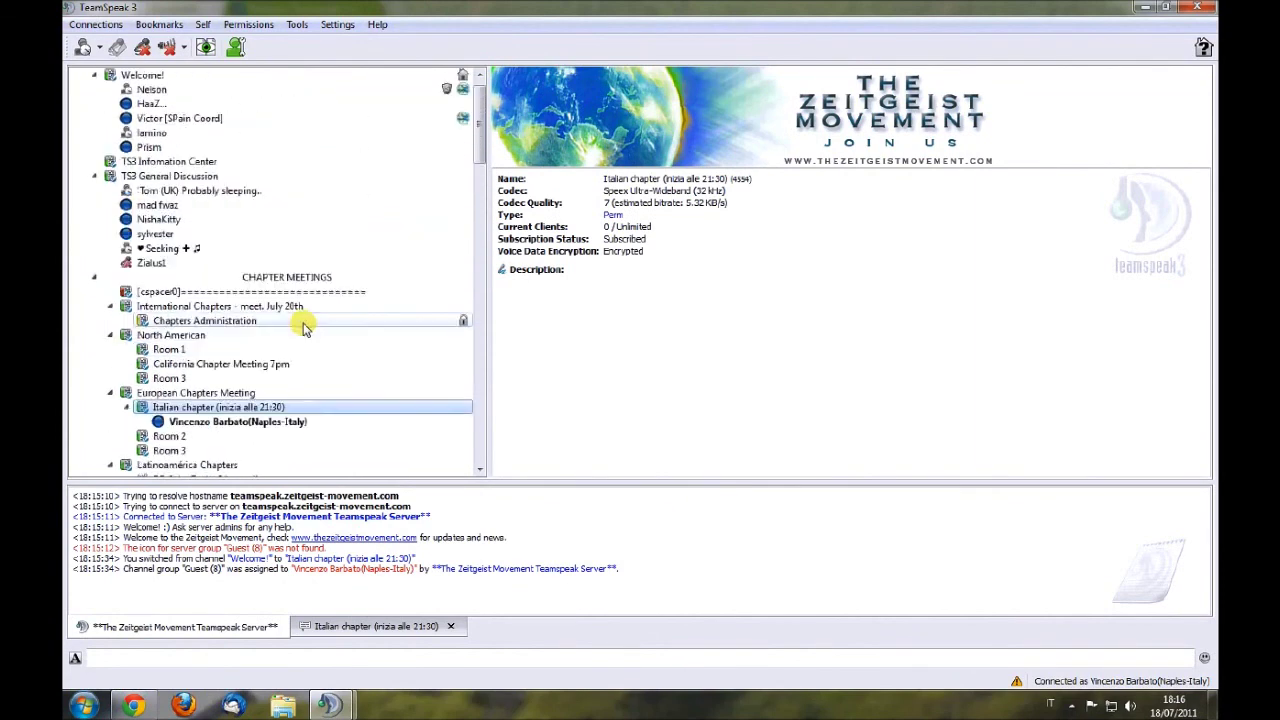
{"action": "scroll", "coordinate": [300, 326], "scroll_direction": "down", "scroll_amount": 9}
{"action": "scroll", "coordinate": [300, 327], "scroll_direction": "down", "scroll_amount": 13}
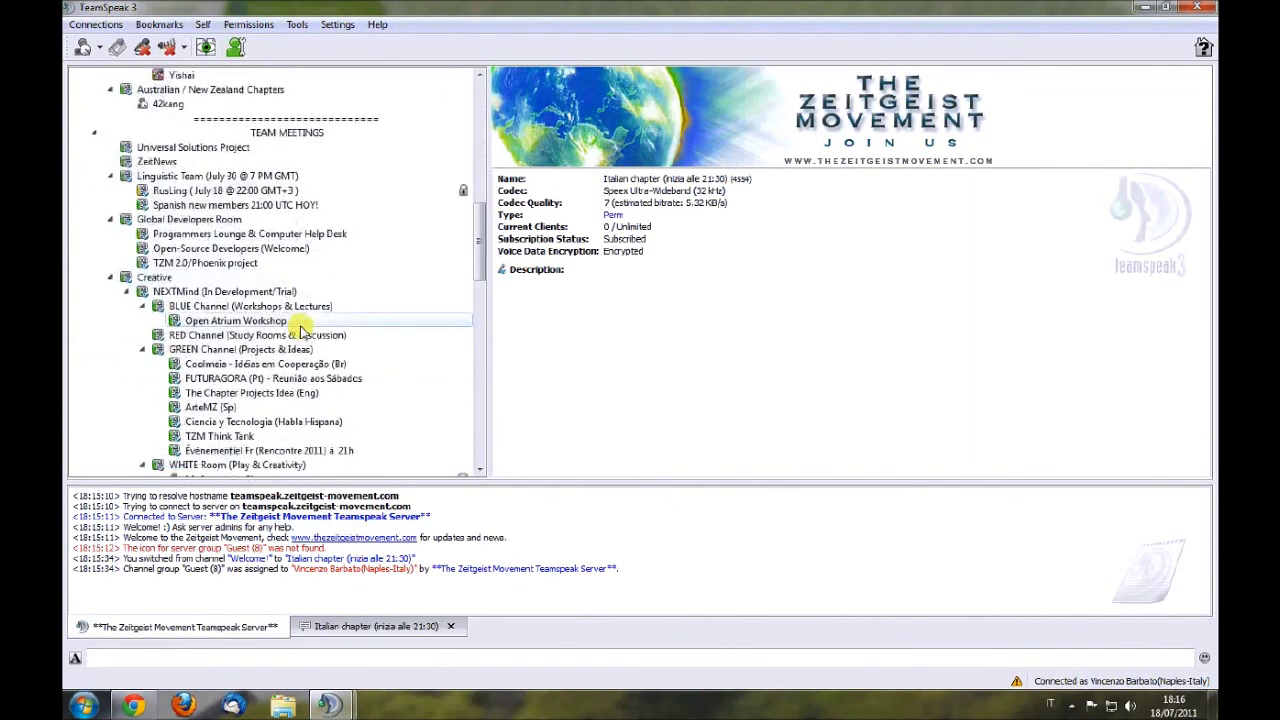
{"action": "scroll", "coordinate": [300, 329], "scroll_direction": "down", "scroll_amount": 8}
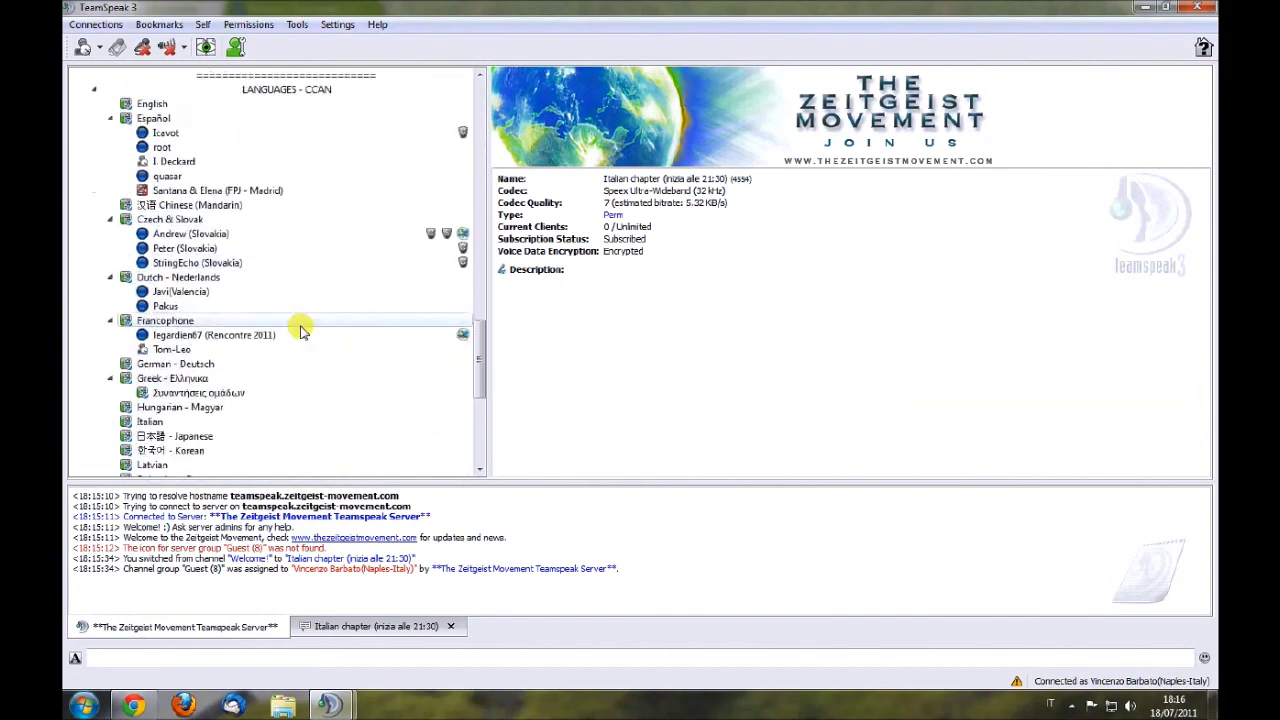
Step: Collapse the Italian chapter and TS3 General Discussion channels in the channel tree
{"action": "scroll", "coordinate": [300, 330], "scroll_direction": "up", "scroll_amount": 20}
{"action": "scroll", "coordinate": [320, 334], "scroll_direction": "up", "scroll_amount": 12}
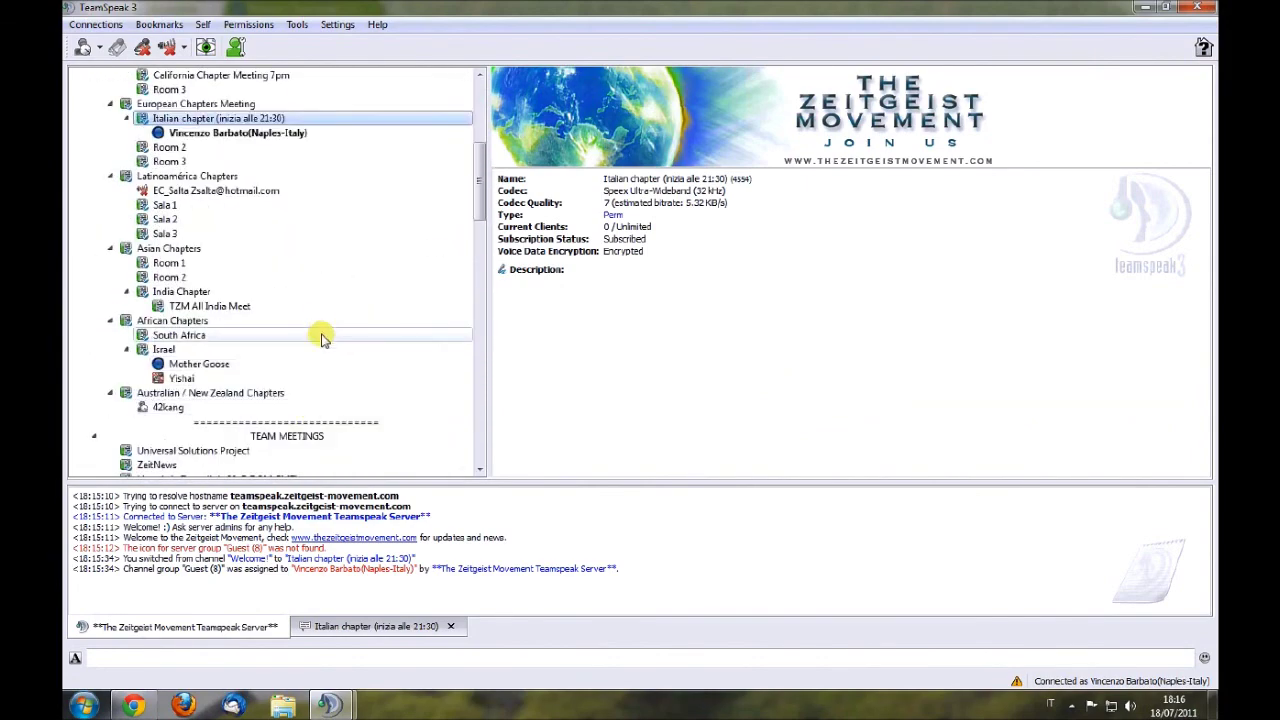
{"action": "left_click", "coordinate": [127, 419]}
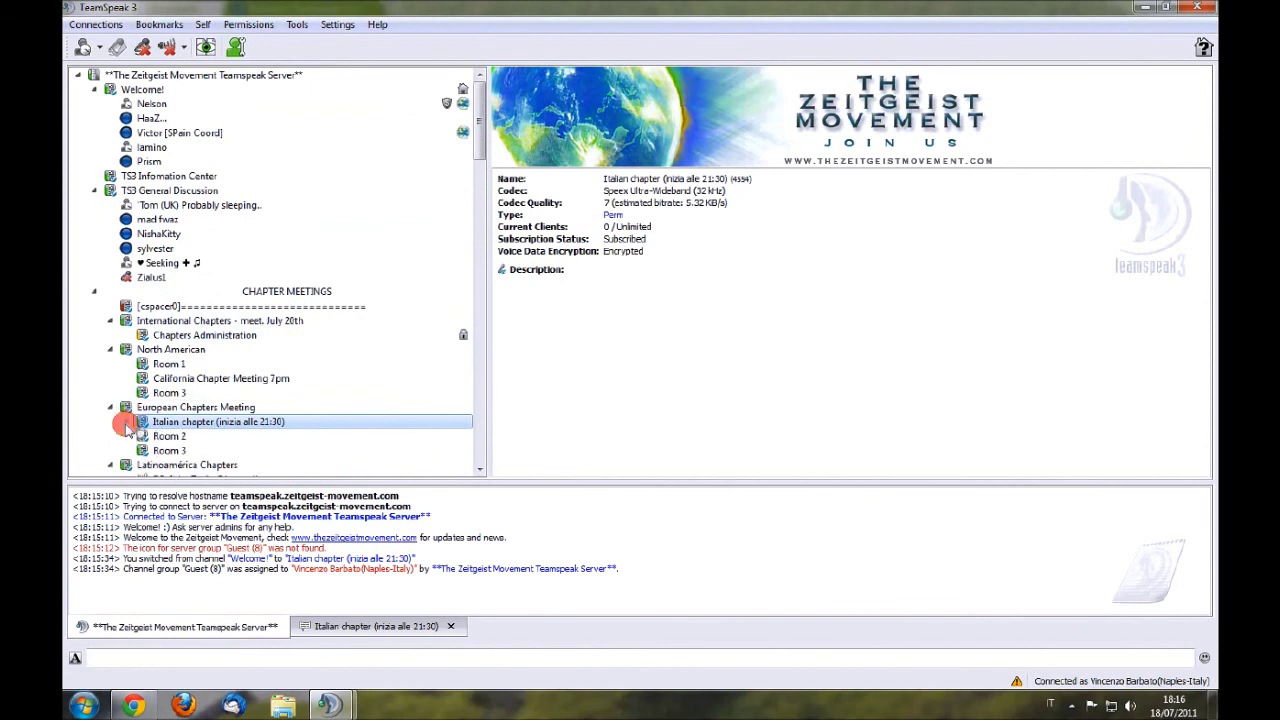
{"action": "left_click", "coordinate": [95, 193]}
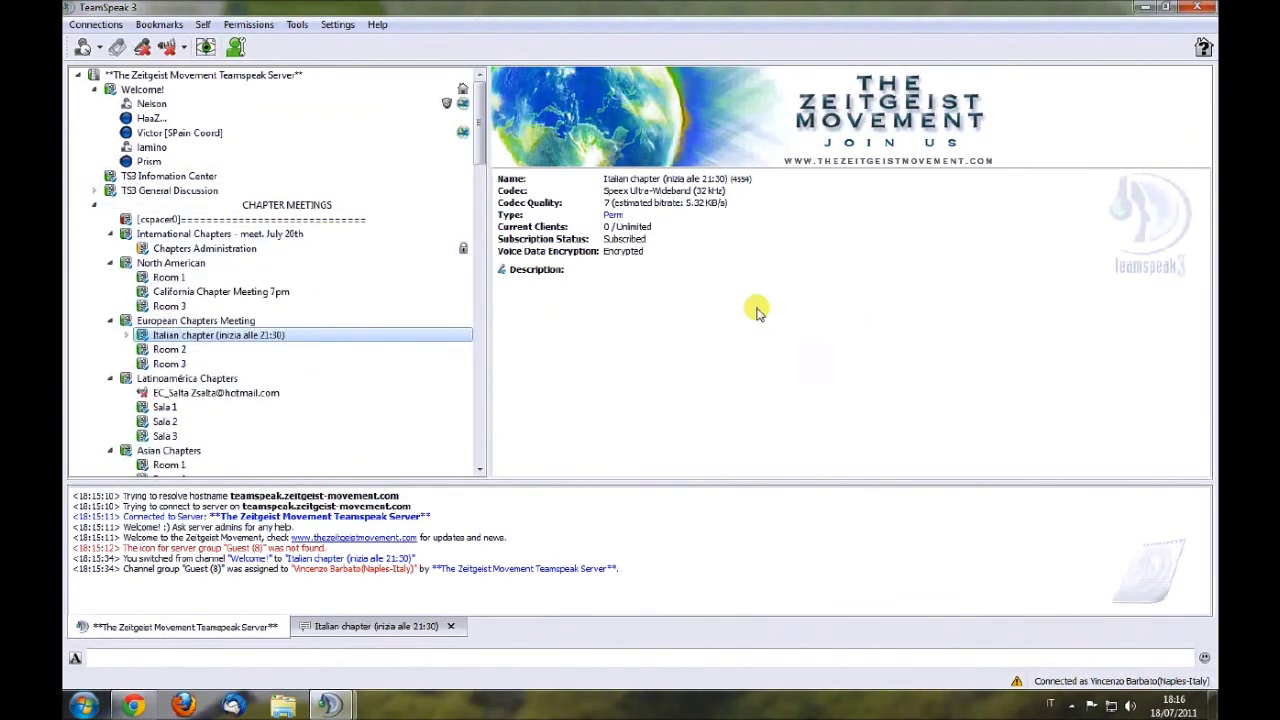